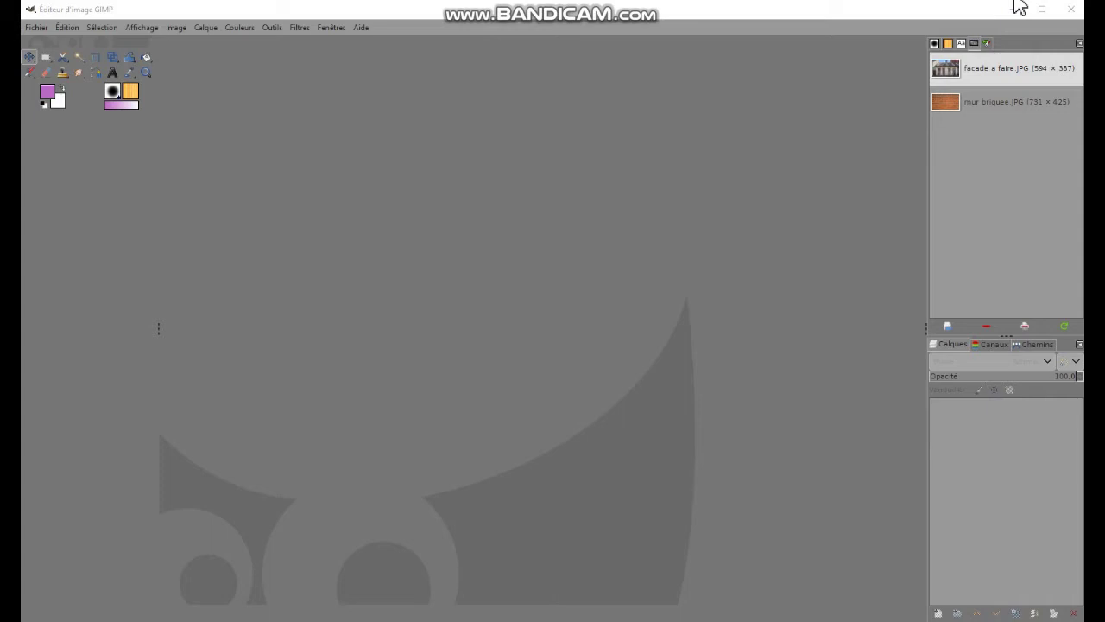
Open the facade photo facade a faire.JPG (594 × 387) in GIMP
key("ctrl+o")
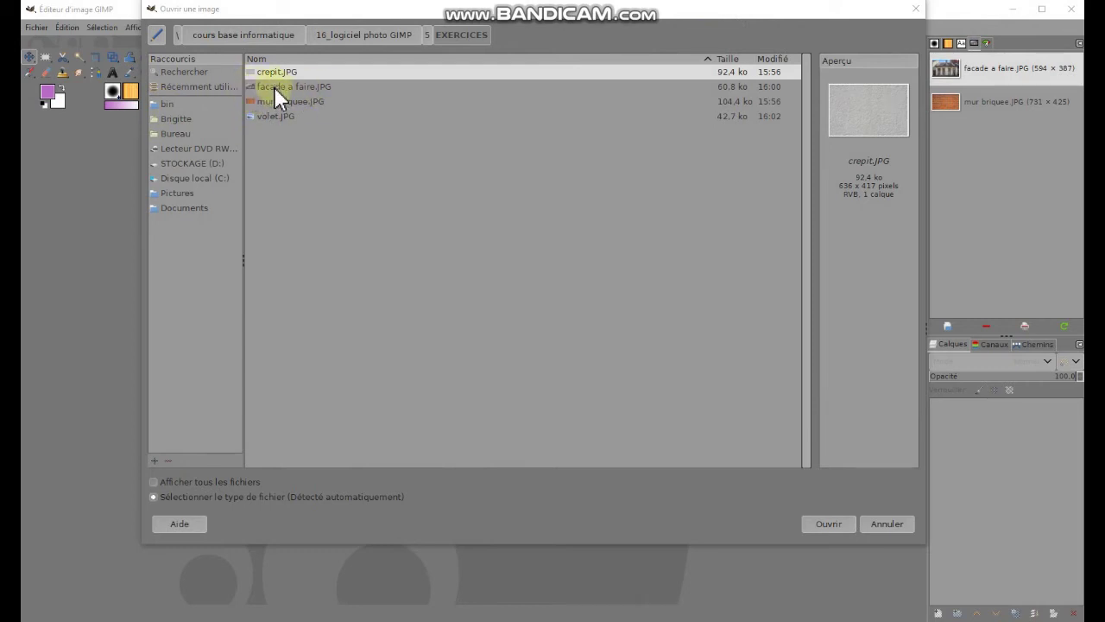
left_click(273, 86)
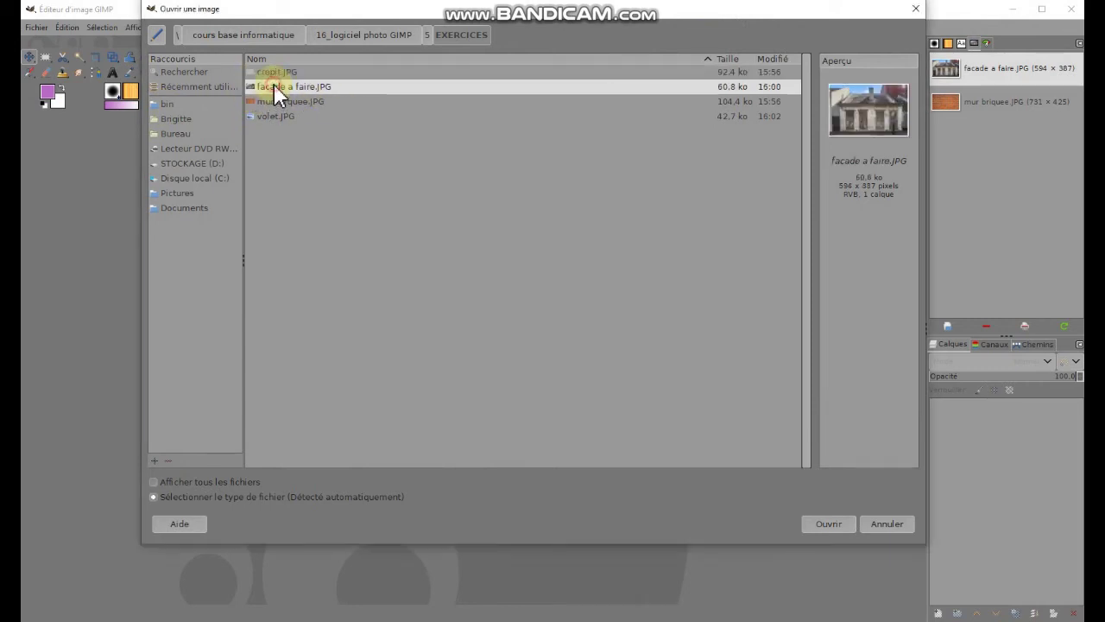
left_click(840, 522)
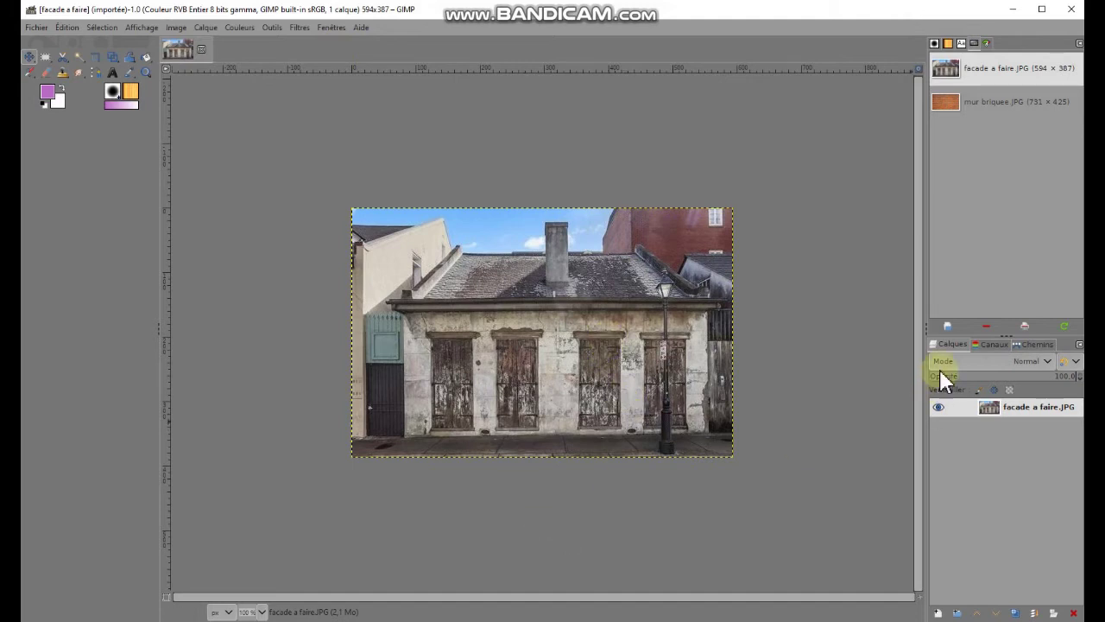
Duplicate the facade layer as 'photo de depart', placed above the original
right_click(990, 413)
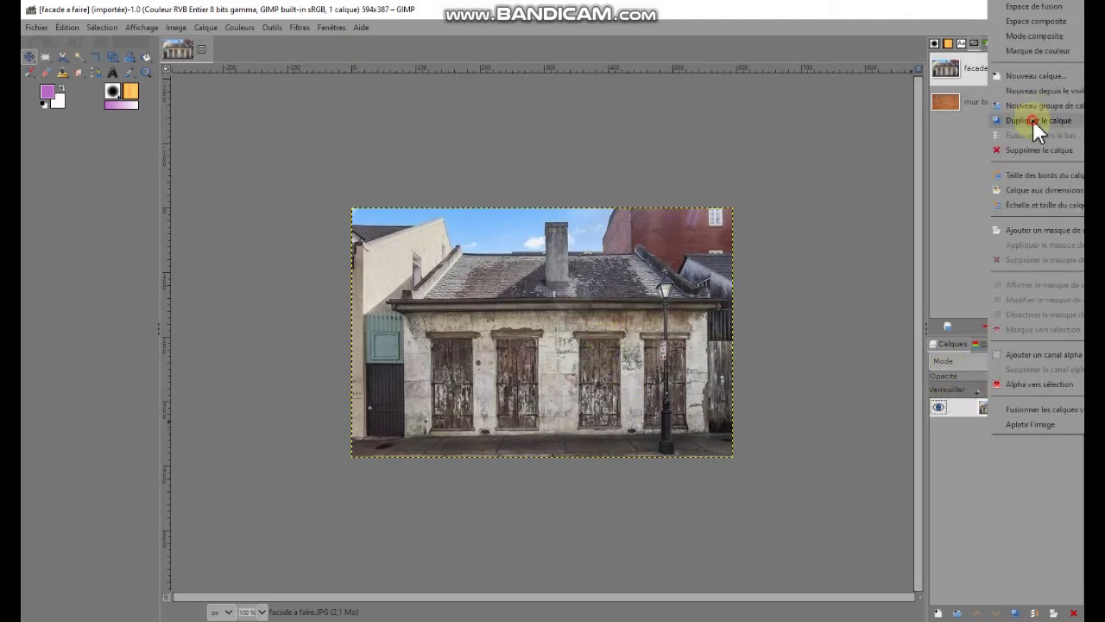
left_click(1033, 119)
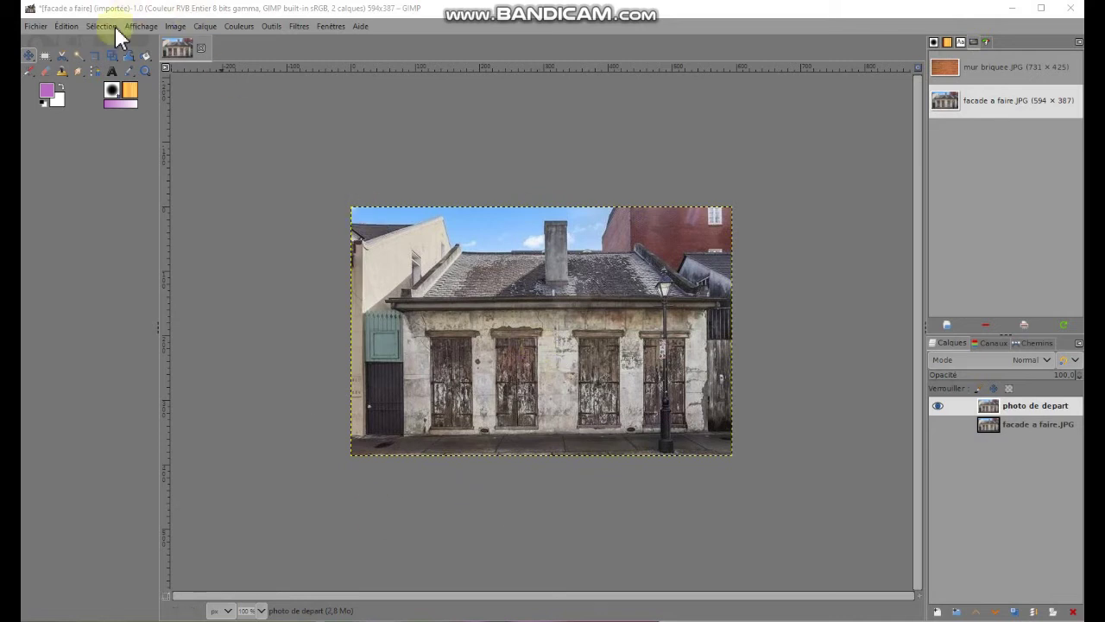
left_click(36, 28)
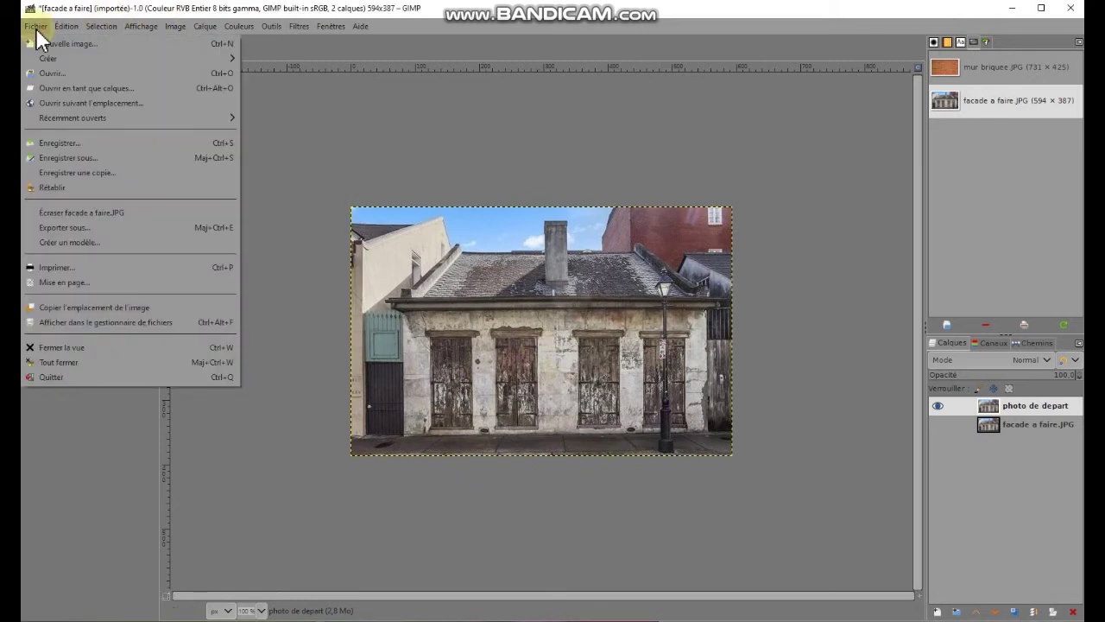
mouse_move(48, 58)
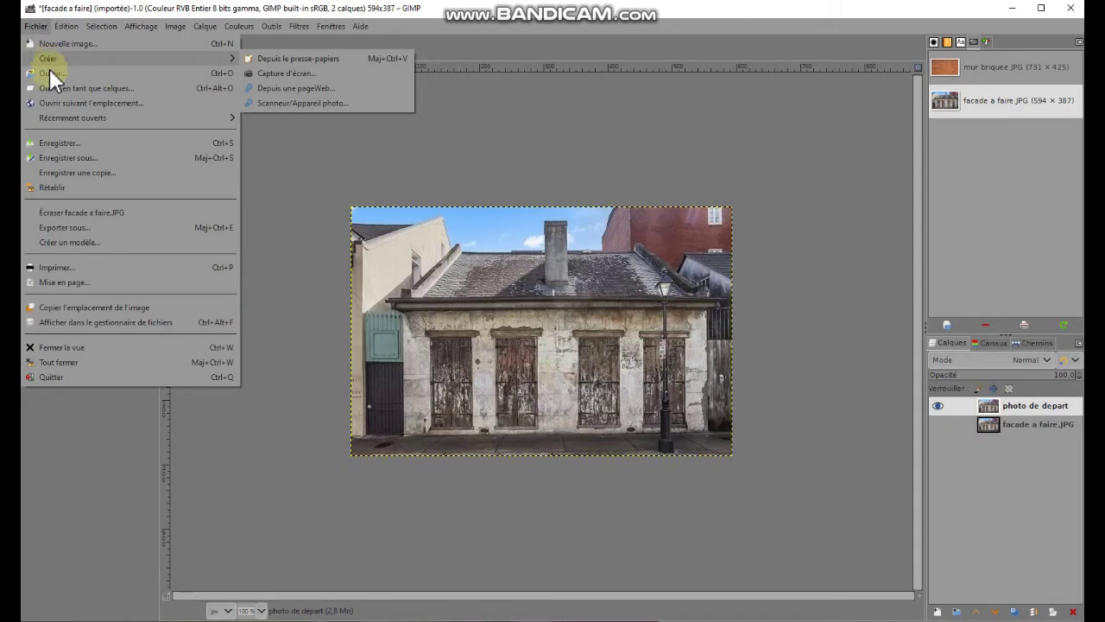
Open mur briquee.JPG as a third layer on top of the facade image
left_click(111, 88)
left_click(297, 102)
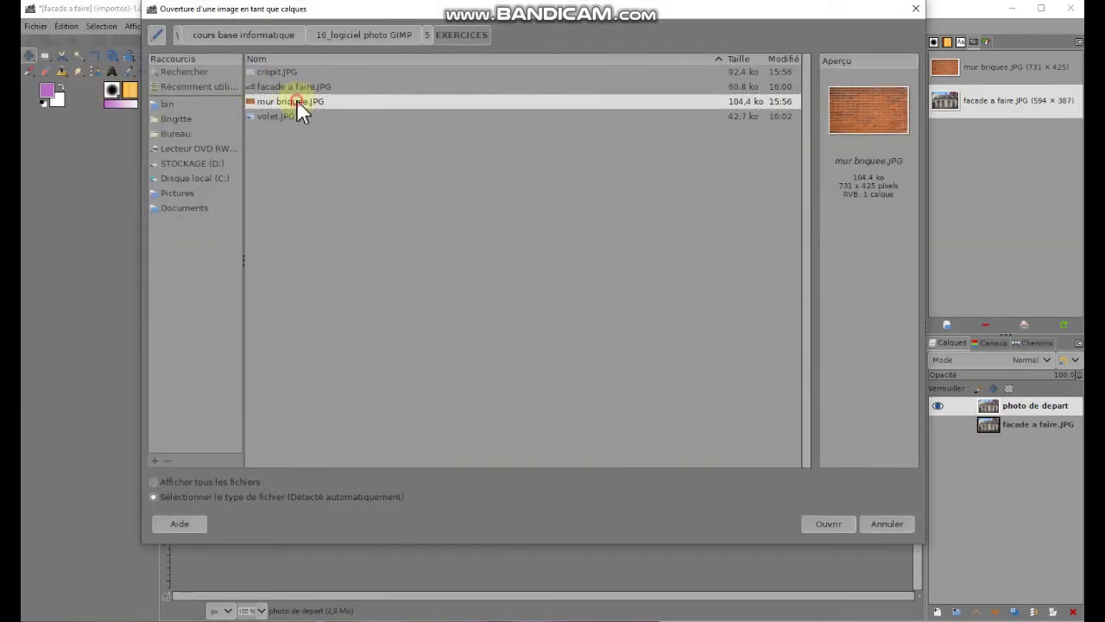
left_click(834, 524)
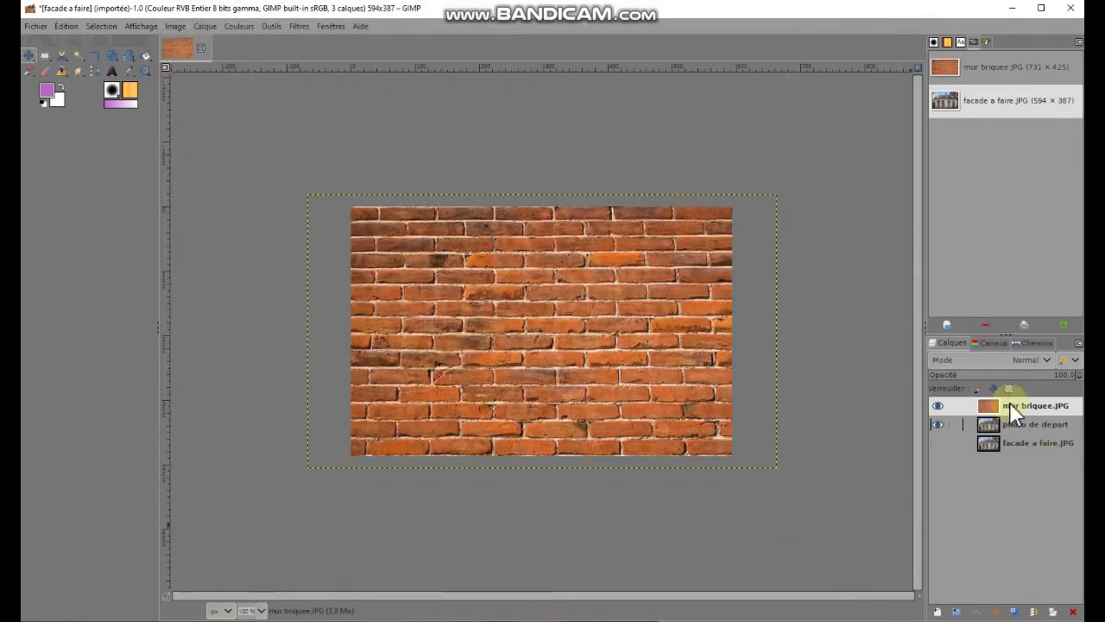
left_click(939, 406)
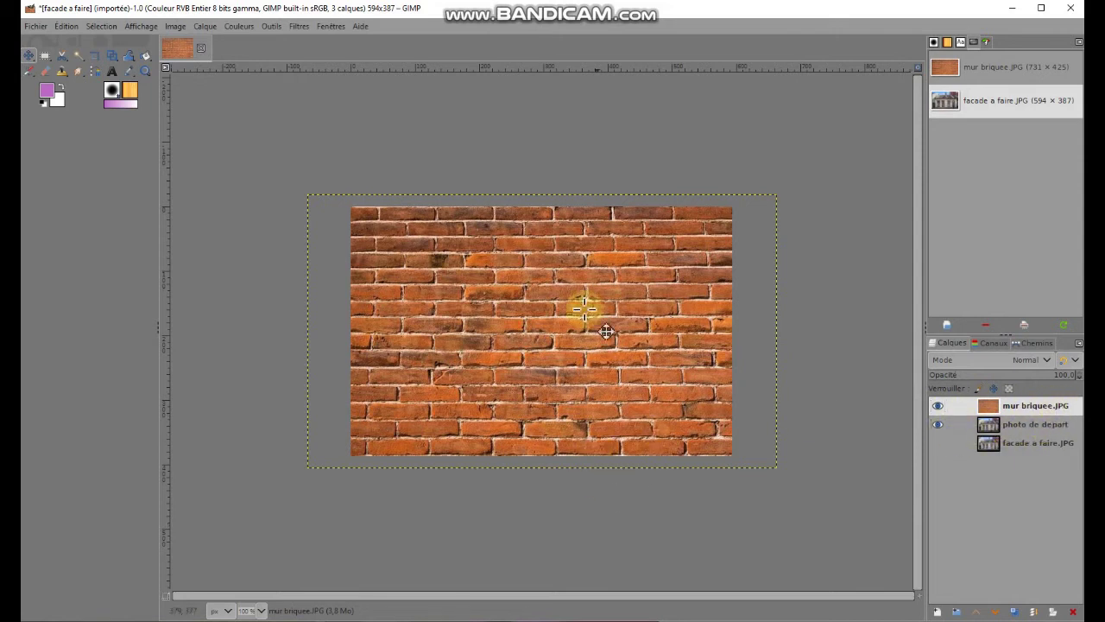
Scale the brick layer down to about 410 × 168 px
left_click(271, 26)
mouse_move(317, 73)
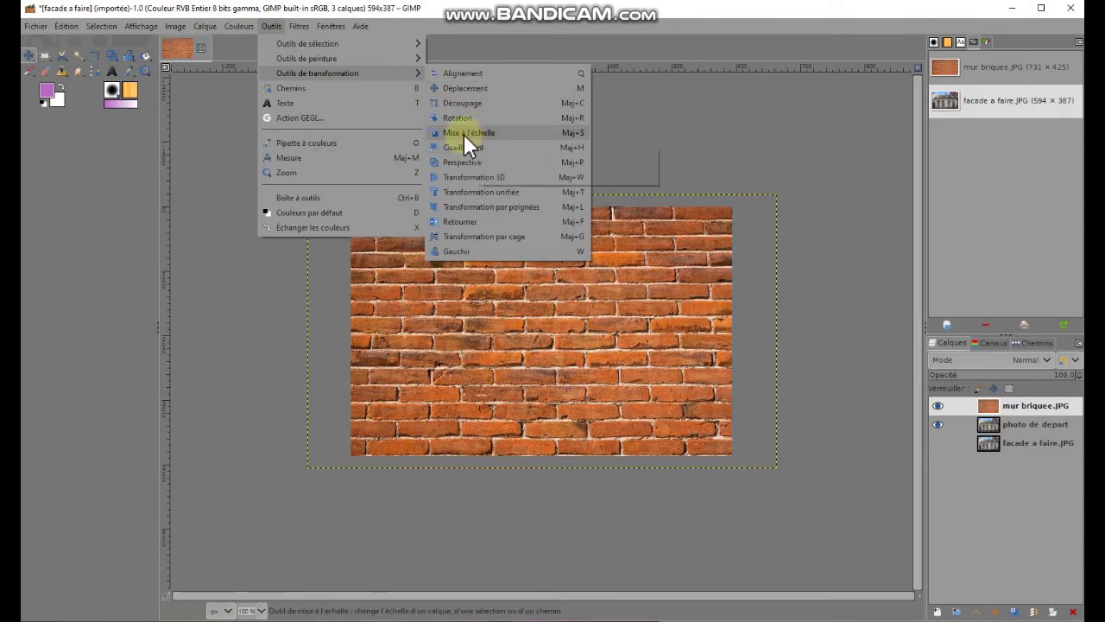
left_click(464, 133)
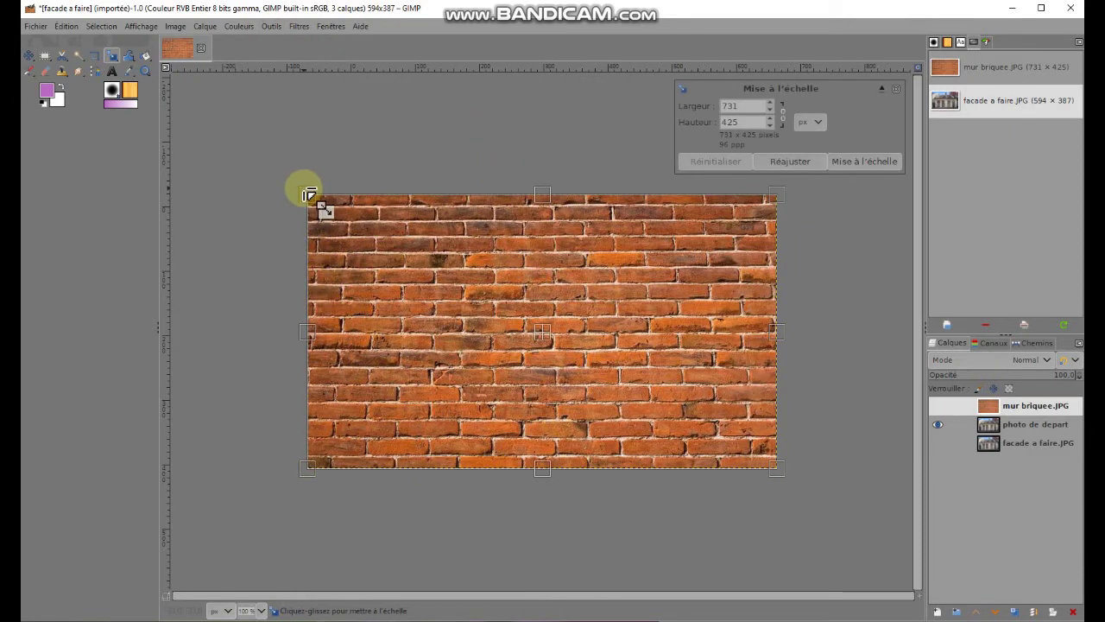
mouse_move(316, 188)
left_mouse_down()
mouse_move(337, 287)
mouse_move(562, 382)
mouse_move(493, 365)
mouse_move(490, 350)
mouse_move(525, 420)
mouse_move(522, 372)
mouse_move(518, 382)
mouse_move(540, 350)
left_mouse_up()
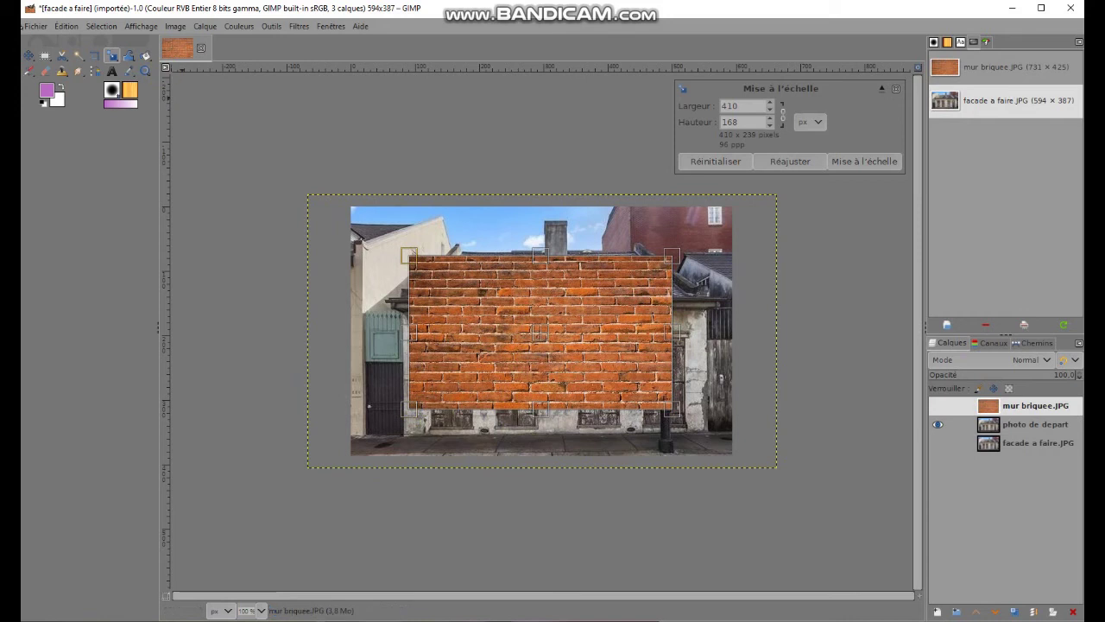
Move the brick layer down over the house's lower wall below the roof
left_click(31, 56)
left_click(415, 309)
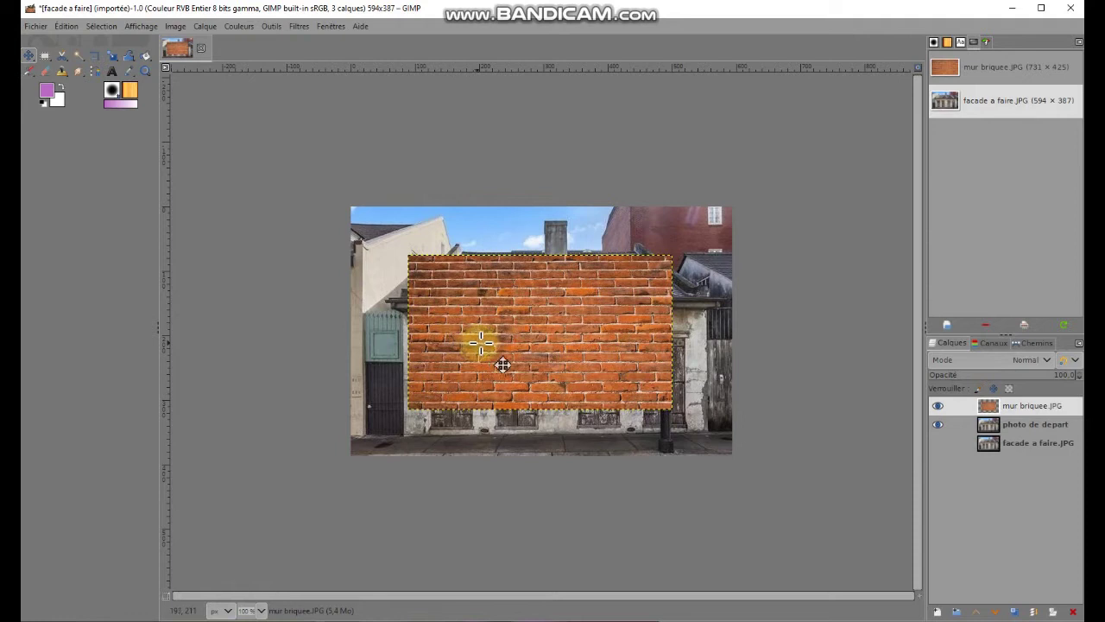
mouse_move(524, 402)
left_mouse_down()
mouse_move(515, 460)
mouse_move(508, 415)
left_mouse_up()
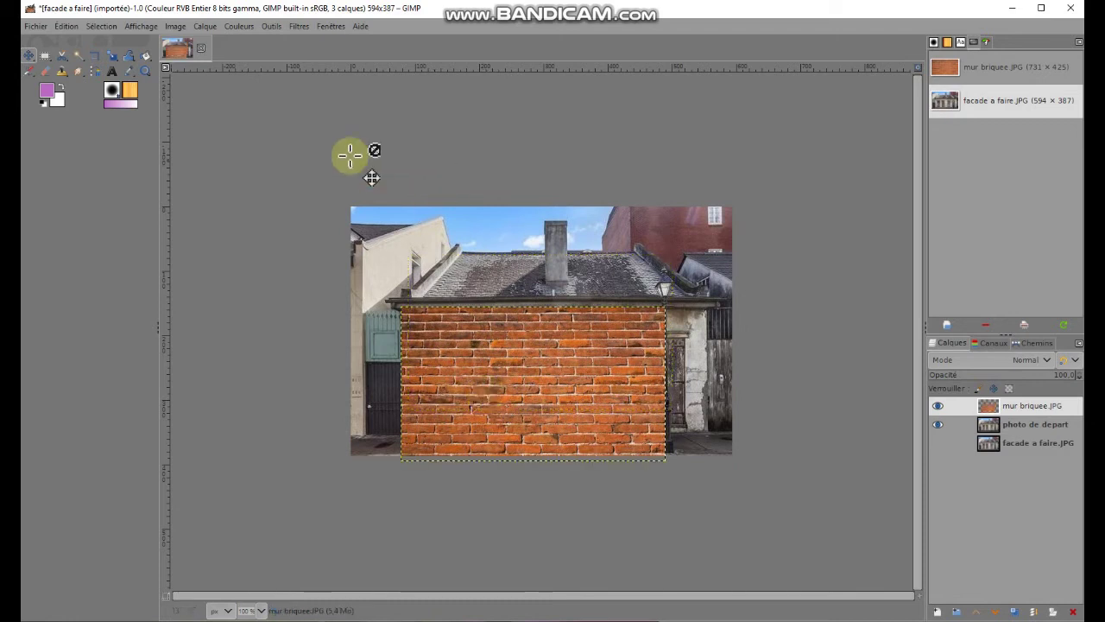
Rescale the brick layer to 481 × 206 px, filling the wall from roofline to ground
left_click(112, 56)
left_click(674, 380)
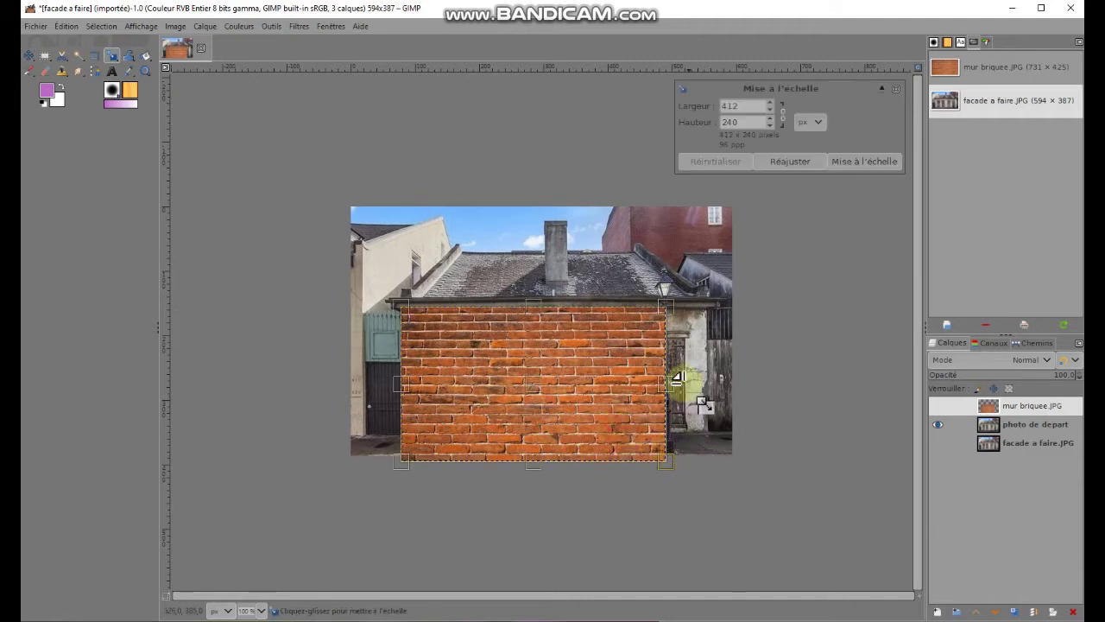
left_click_drag(663, 458, 713, 458)
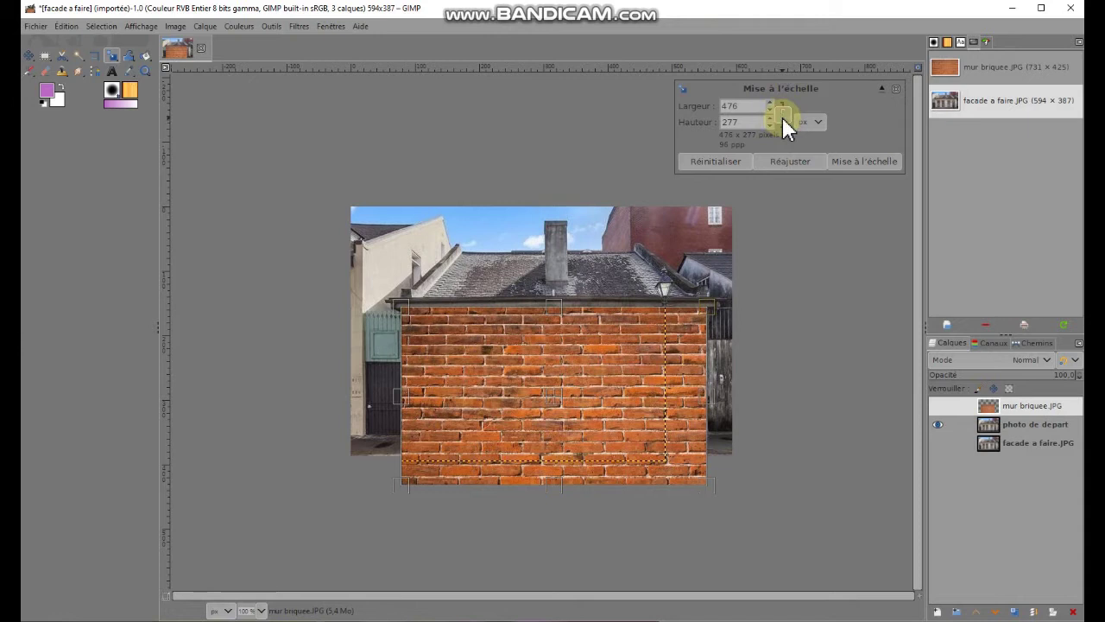
mouse_move(549, 482)
left_mouse_down()
mouse_move(549, 402)
mouse_move(560, 528)
mouse_move(561, 490)
left_mouse_up()
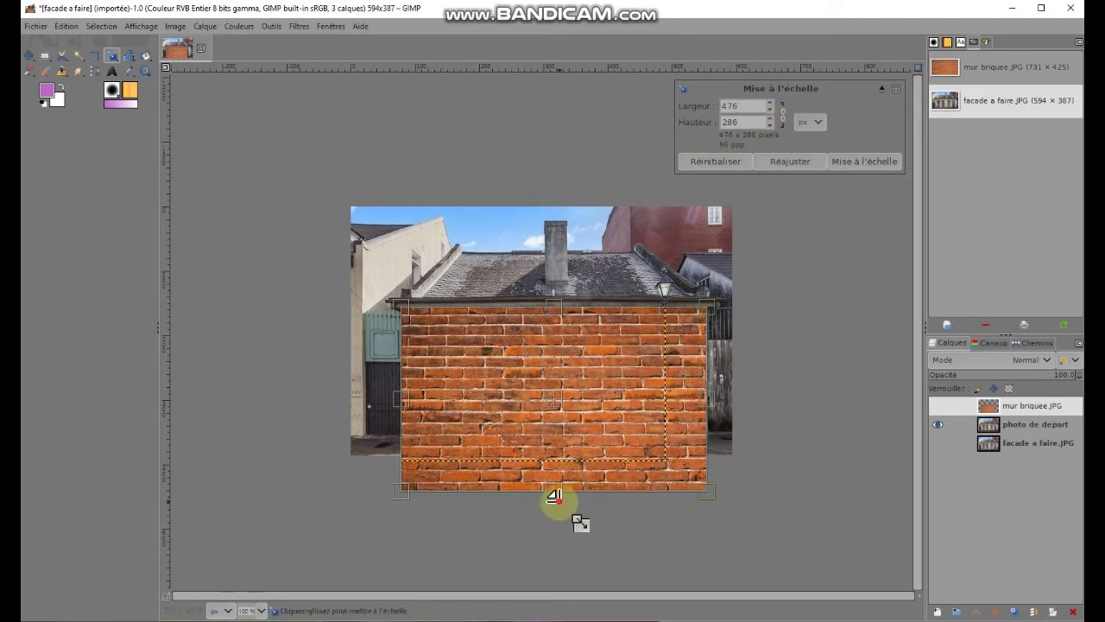
mouse_move(557, 499)
left_mouse_down()
mouse_move(530, 396)
mouse_move(637, 494)
mouse_move(488, 375)
mouse_move(627, 464)
mouse_move(582, 447)
mouse_move(523, 387)
mouse_move(602, 441)
left_mouse_up()
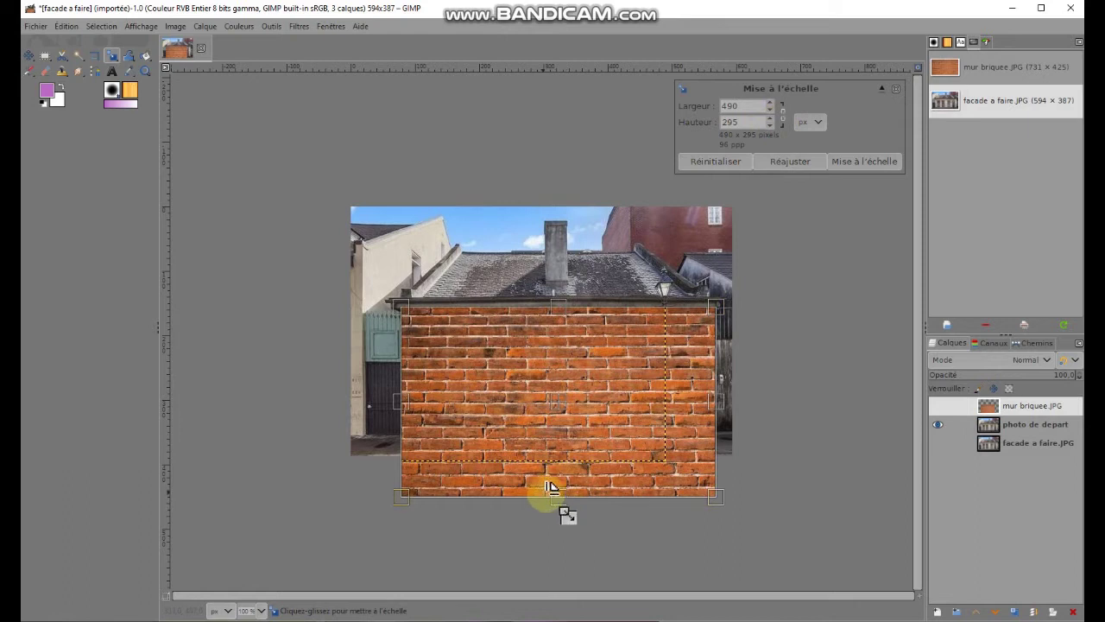
mouse_move(550, 487)
left_mouse_down()
mouse_move(530, 403)
mouse_move(531, 444)
mouse_move(605, 392)
left_mouse_up()
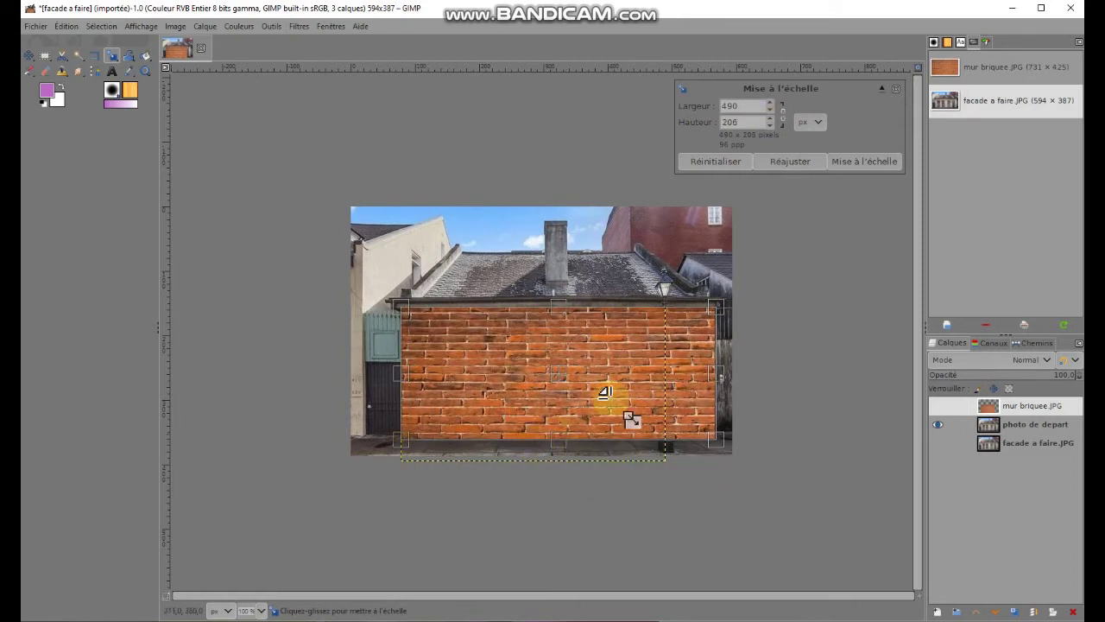
mouse_move(711, 375)
left_mouse_down()
mouse_move(631, 375)
mouse_move(701, 378)
left_mouse_up()
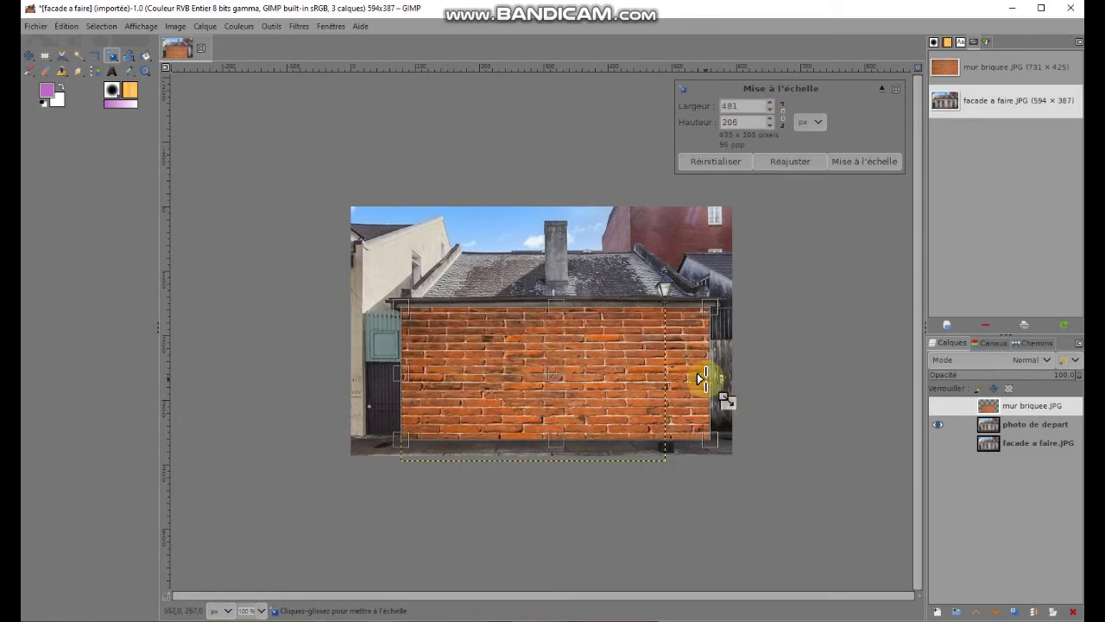
left_click(869, 161)
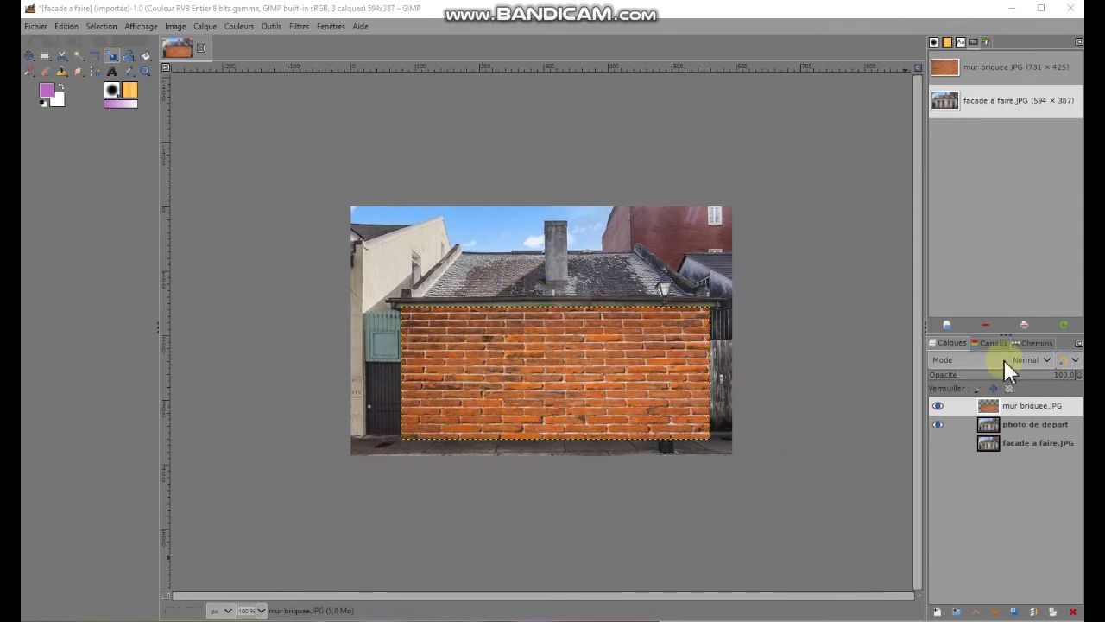
Set the mur briquee.JPG layer's blend mode to Lumière douce (soft light)
left_click(1003, 400)
double_click(988, 405)
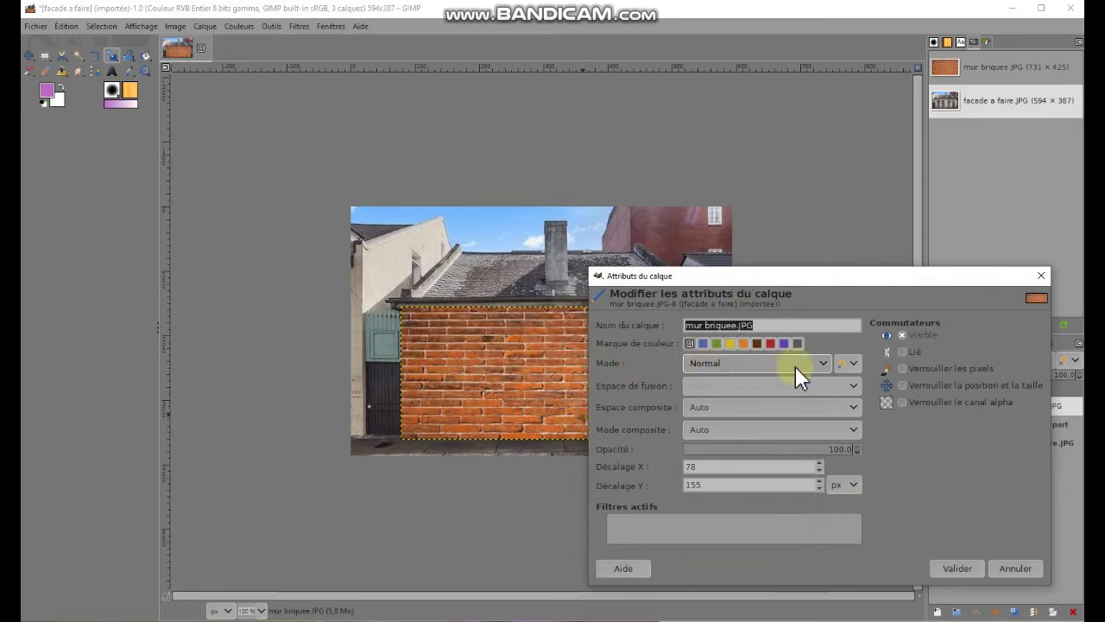
left_click(826, 364)
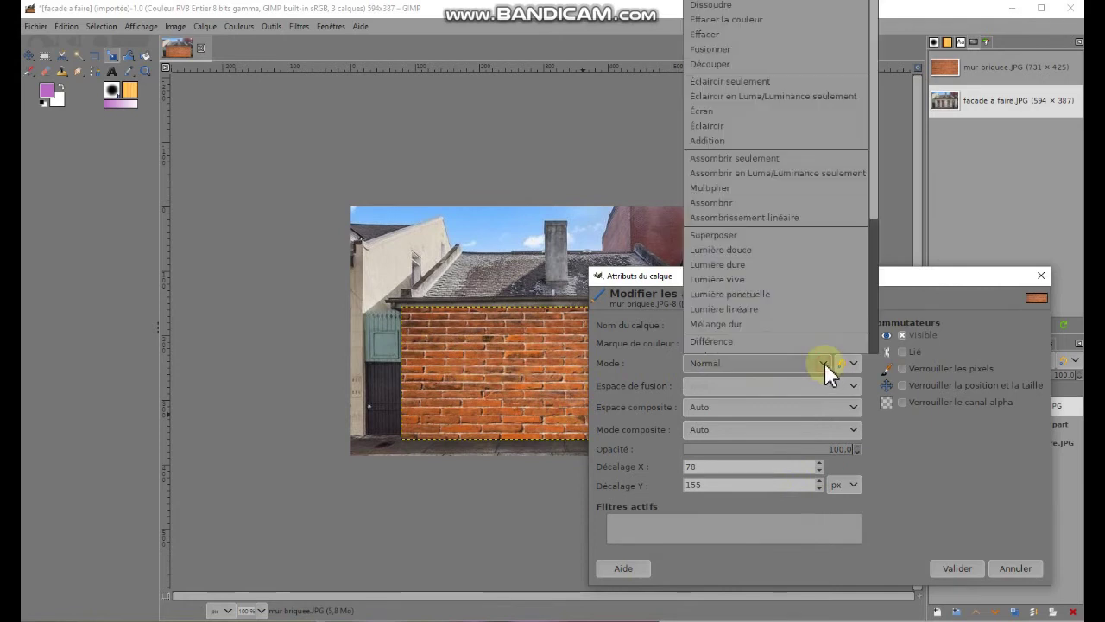
left_click(723, 250)
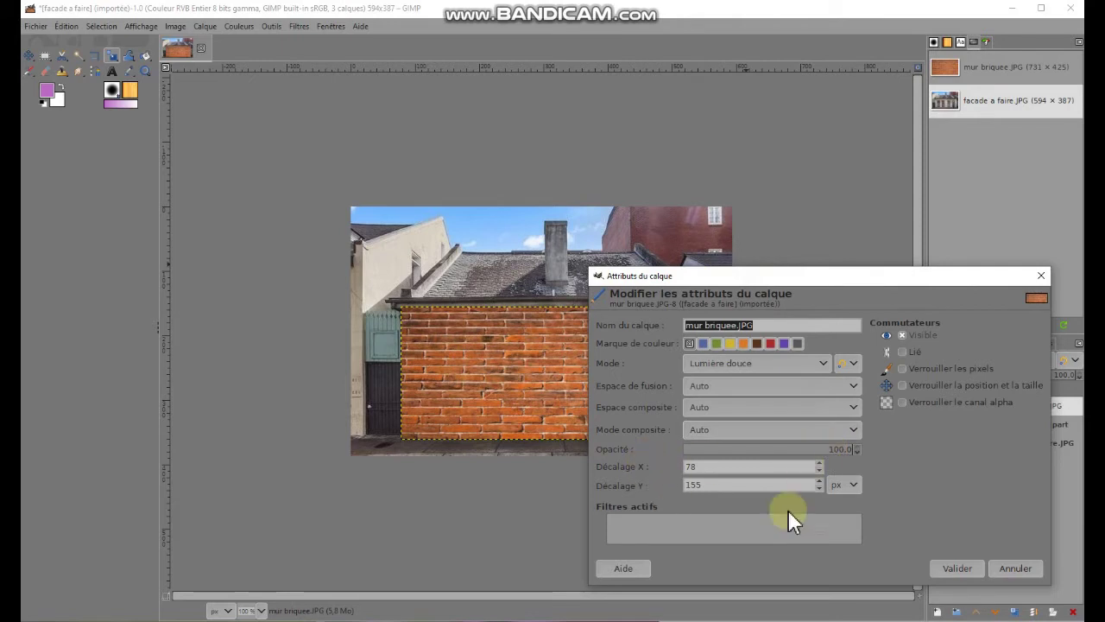
left_click(967, 568)
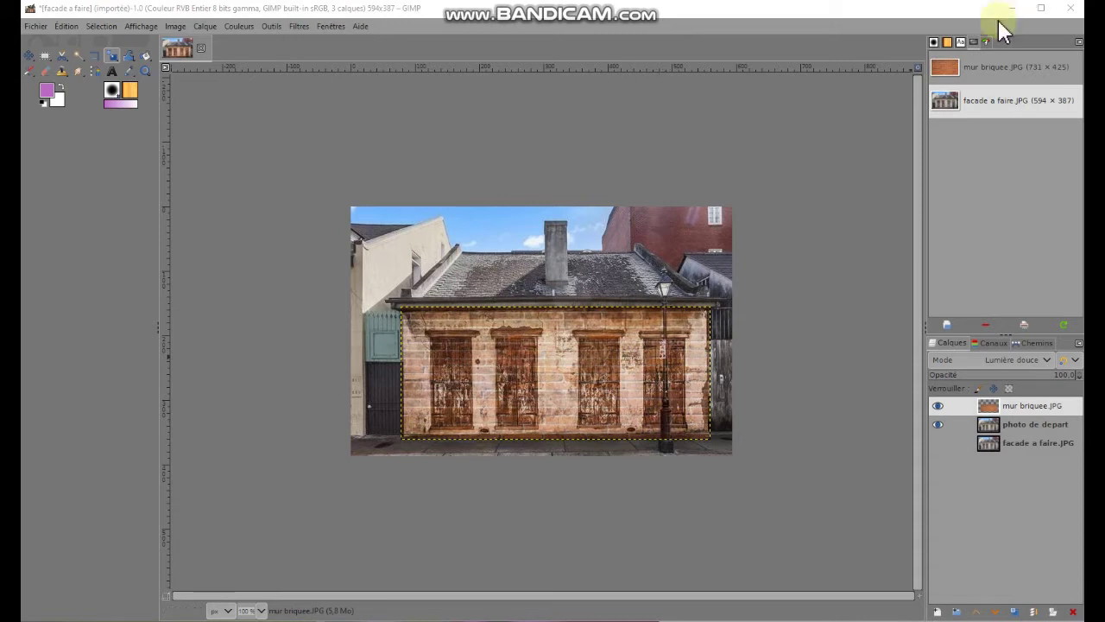
Add a white full-opacity mask to the brick layer and link the photo de depart layer
left_click(988, 407)
right_click(991, 416)
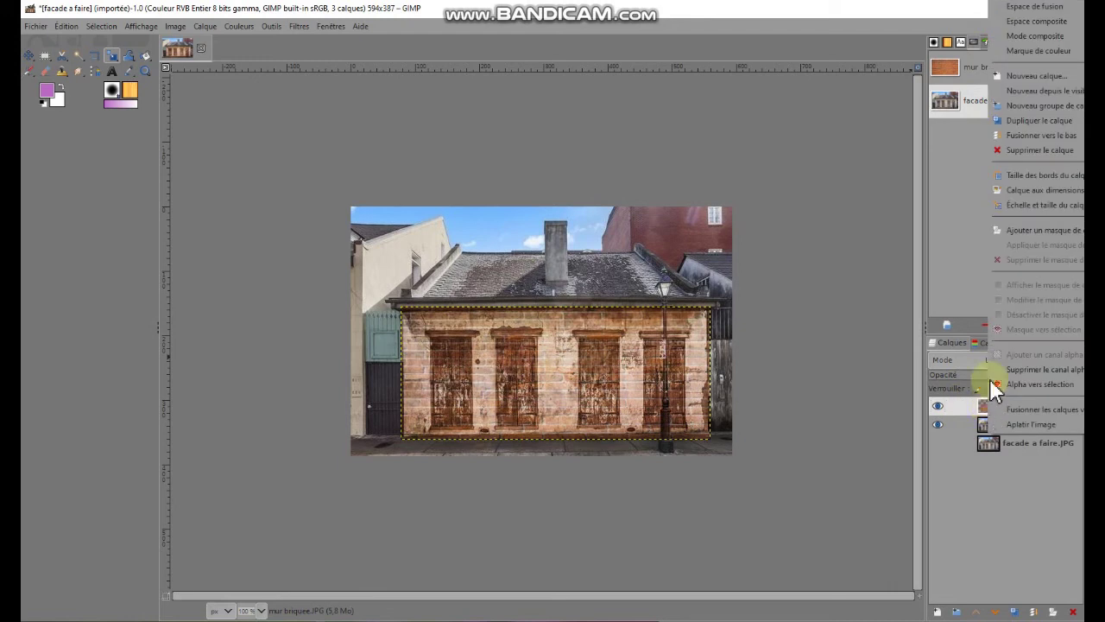
left_click(1054, 229)
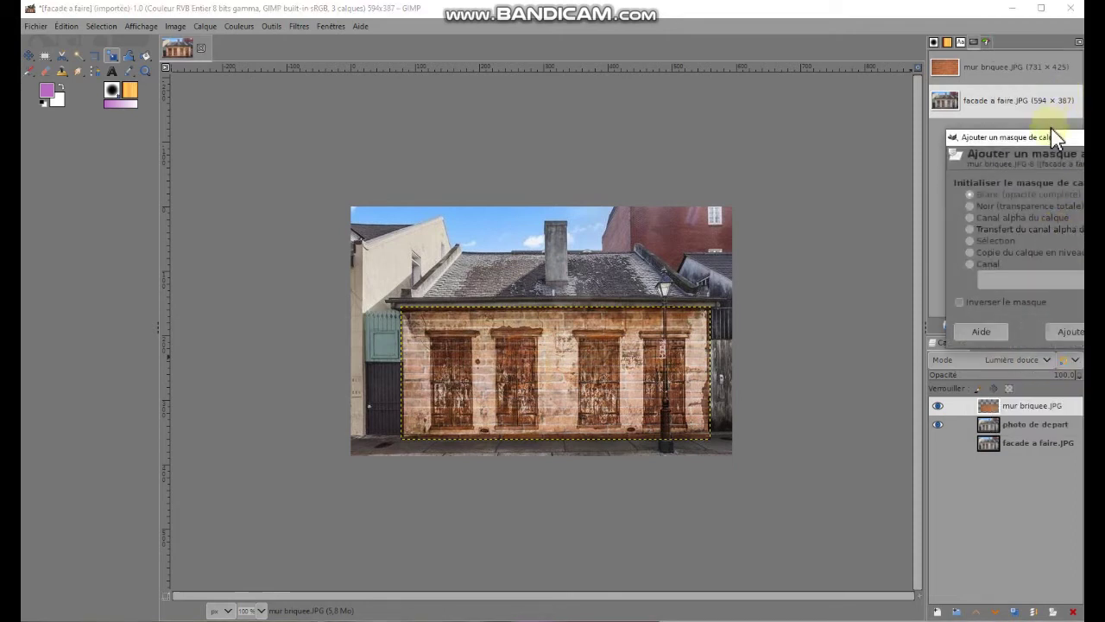
left_click_drag(1054, 138, 884, 146)
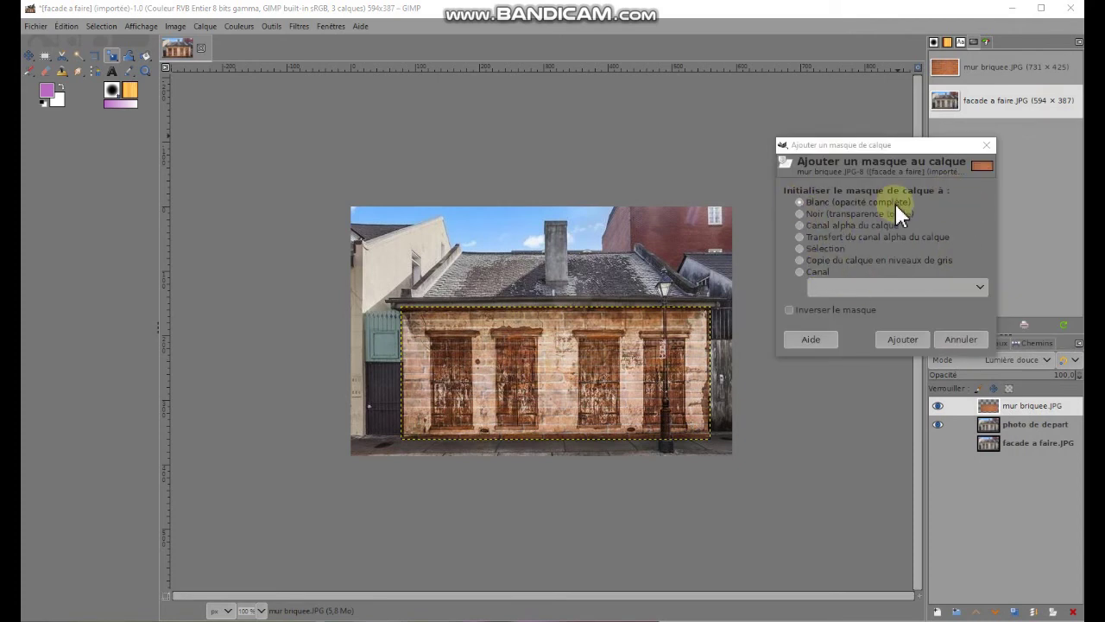
left_click(904, 341)
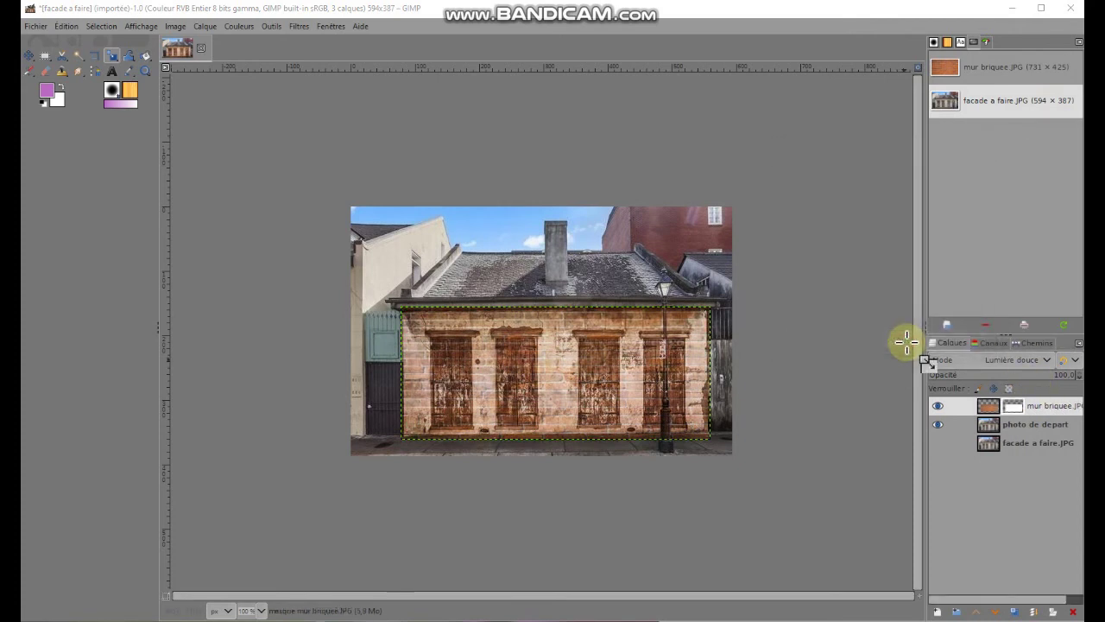
left_click(964, 424)
left_click(988, 410)
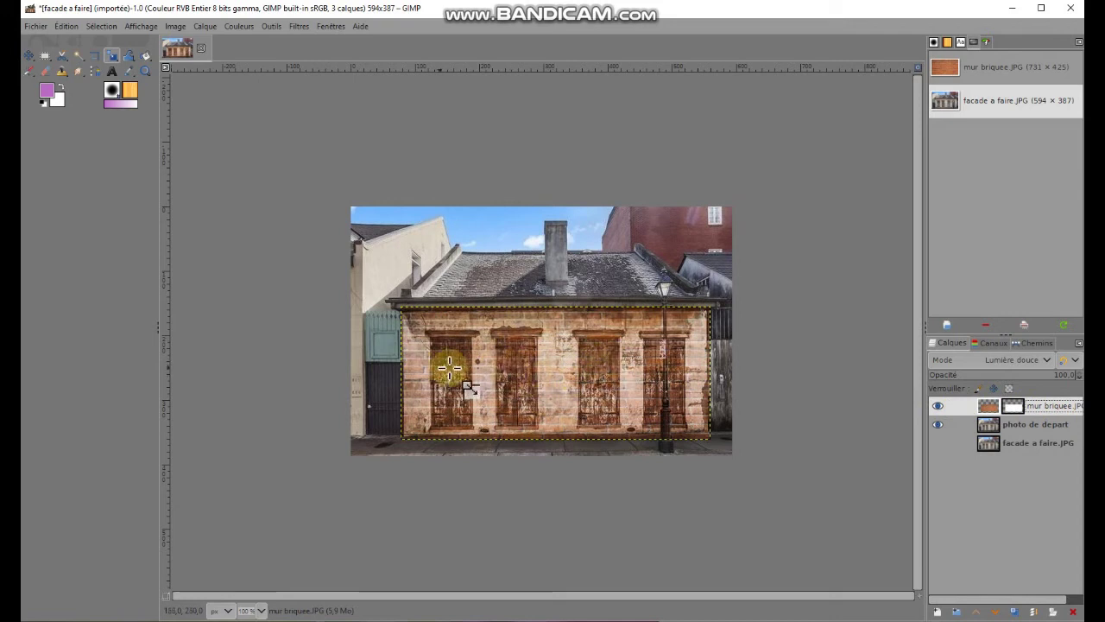
Make the brick layer's mask active and set the paintbrush to size 8, hardness 100
left_click(1017, 408)
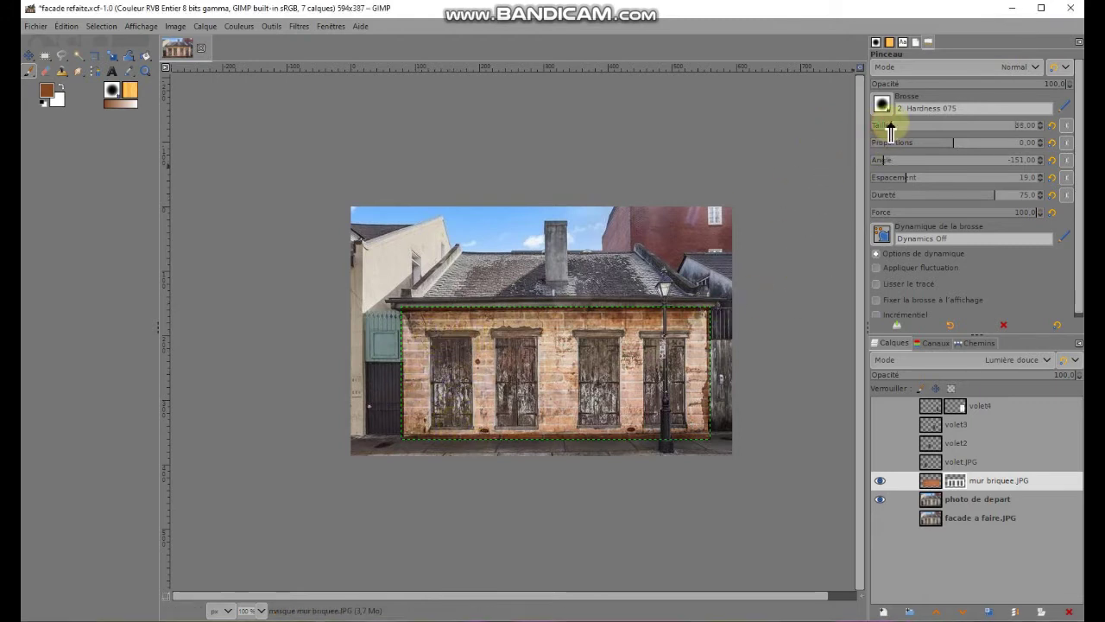
left_click_drag(881, 122, 851, 128)
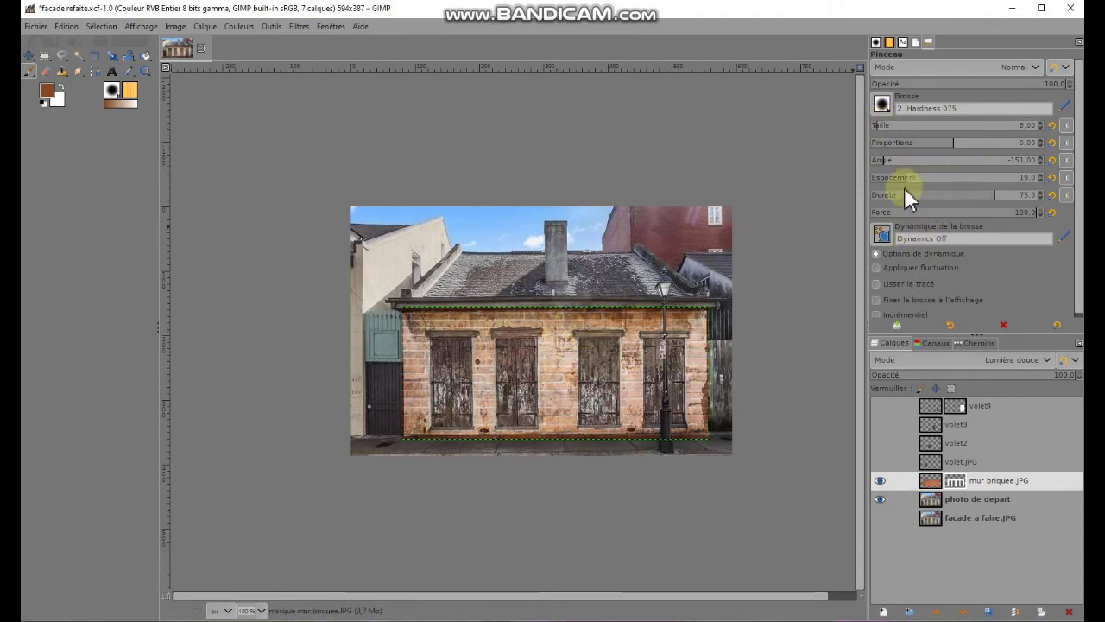
left_click_drag(994, 194, 1049, 194)
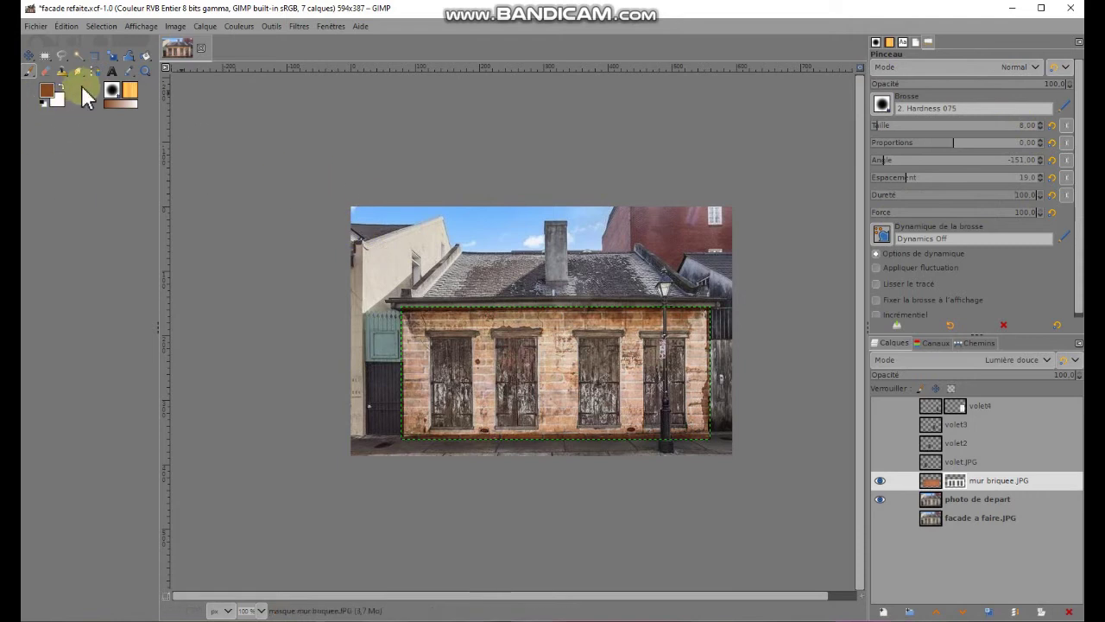
Zoom in on the leftmost door and make the brick layer's mask active for editing
left_click(145, 70)
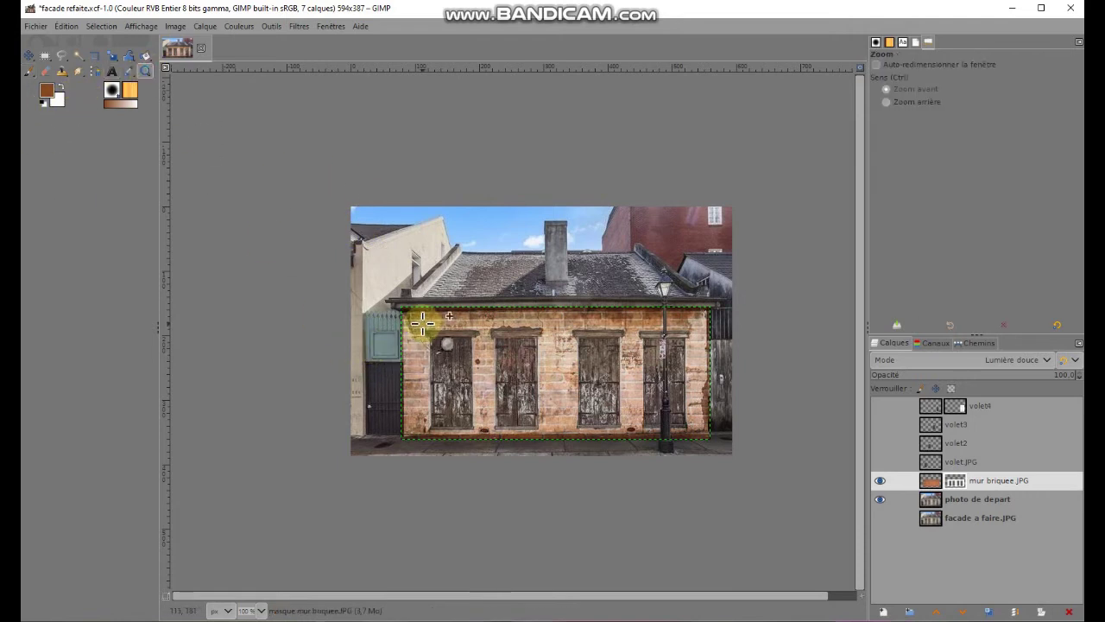
left_click_drag(421, 320, 488, 386)
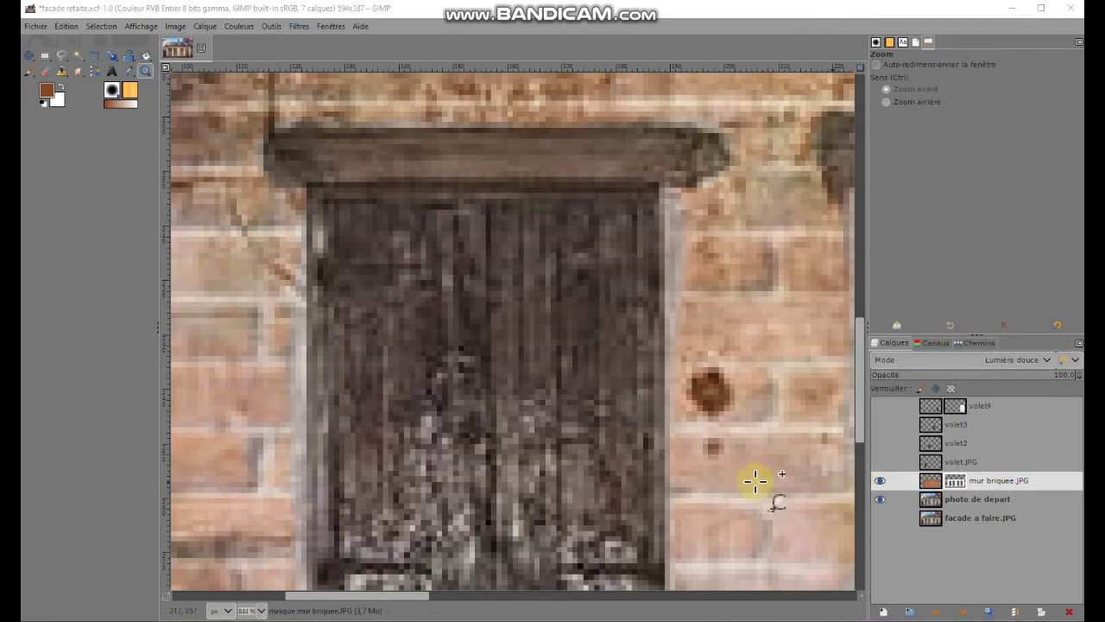
left_click(956, 481)
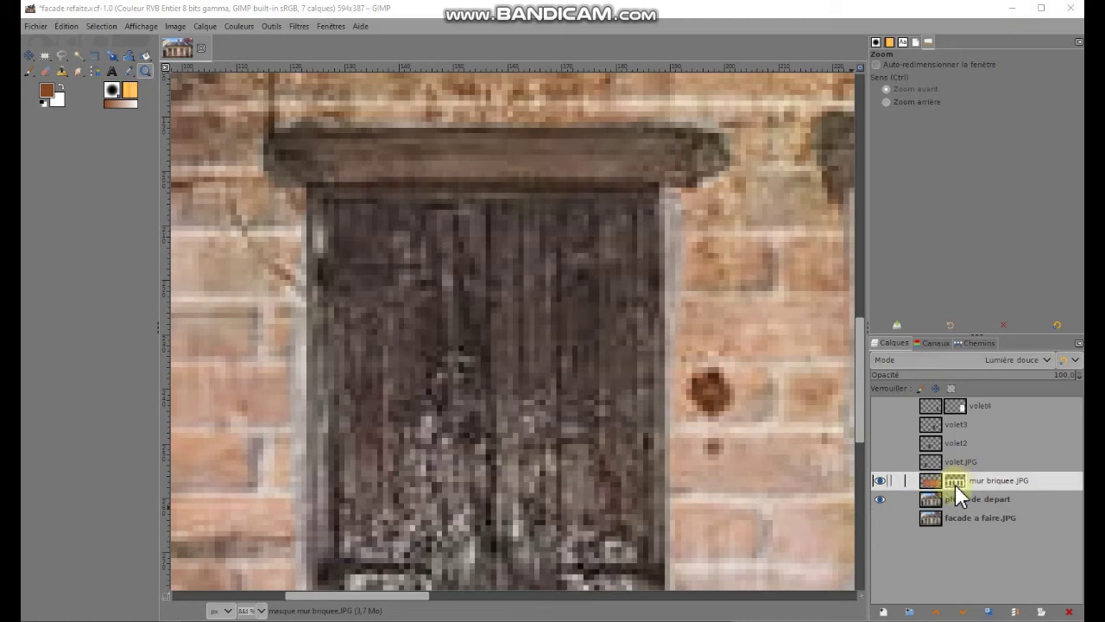
double_click(955, 482)
key("Escape")
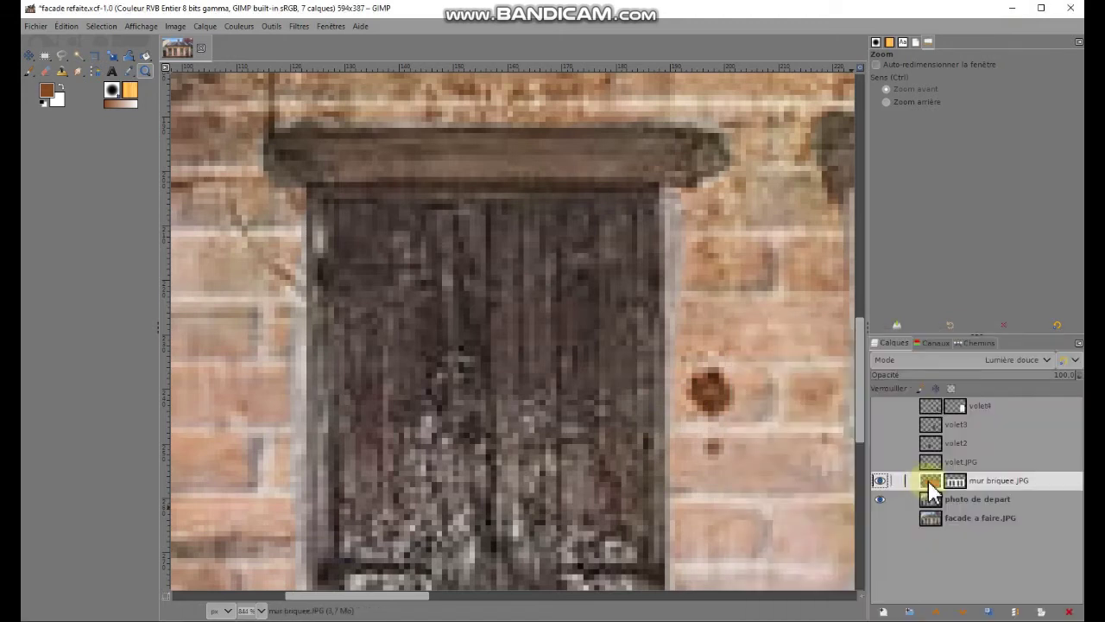
left_click(936, 480)
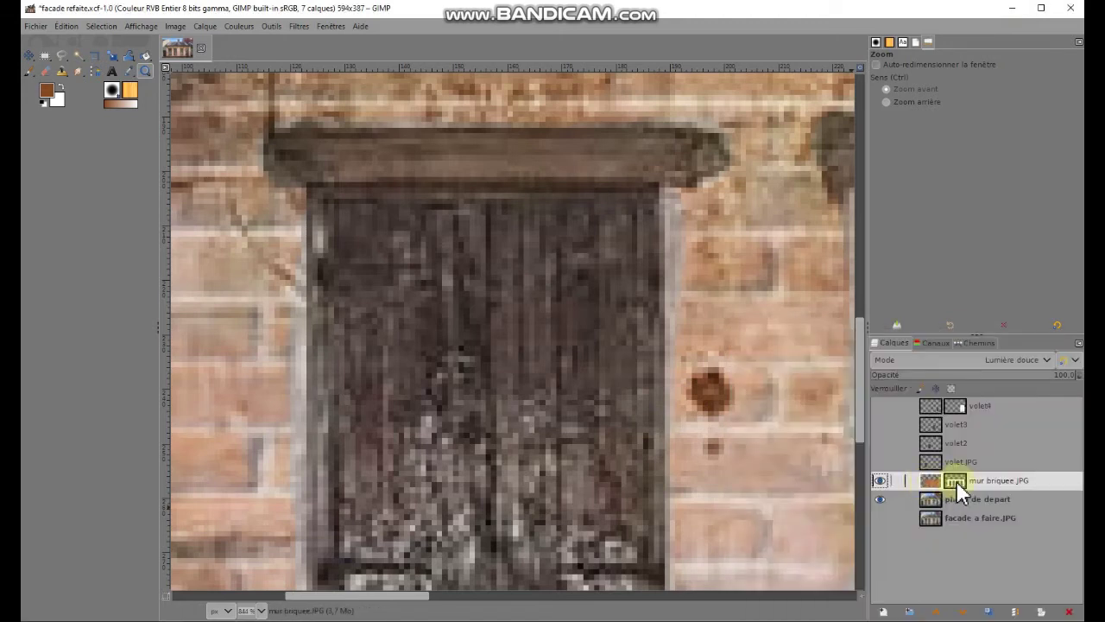
left_click(956, 481)
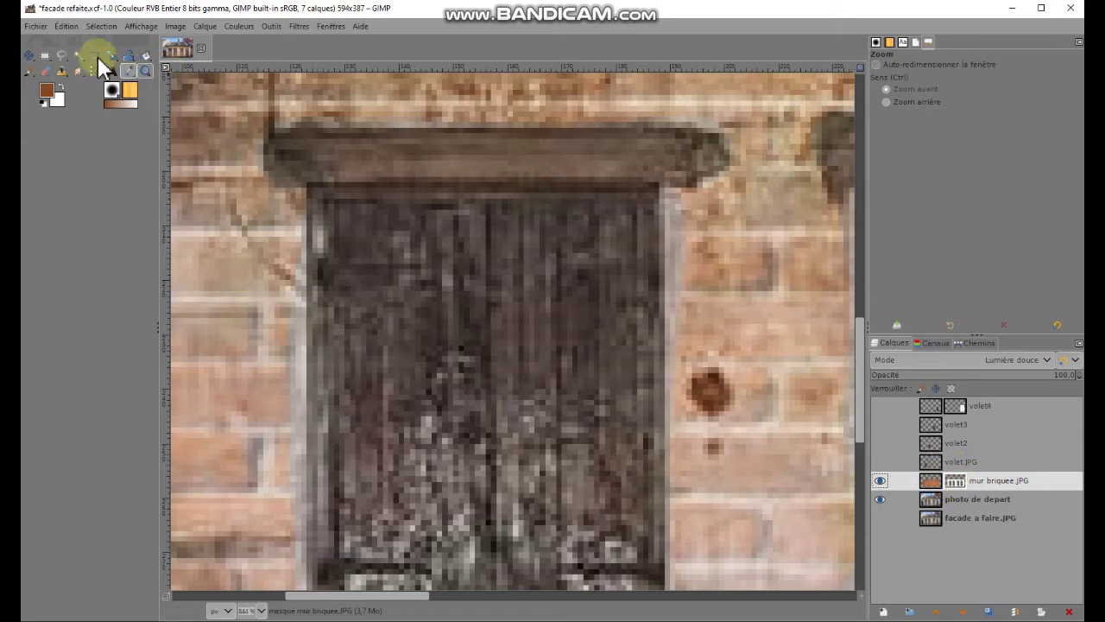
Draw a free selection around the leftmost door and its wooden lintel
left_click(63, 58)
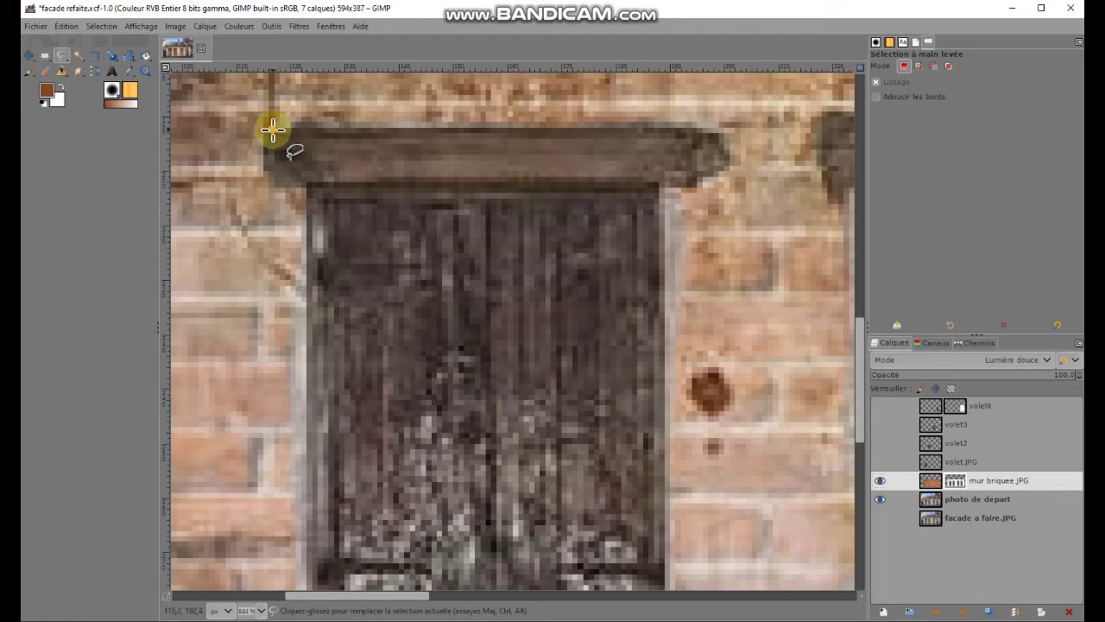
left_click_drag(276, 133, 671, 567)
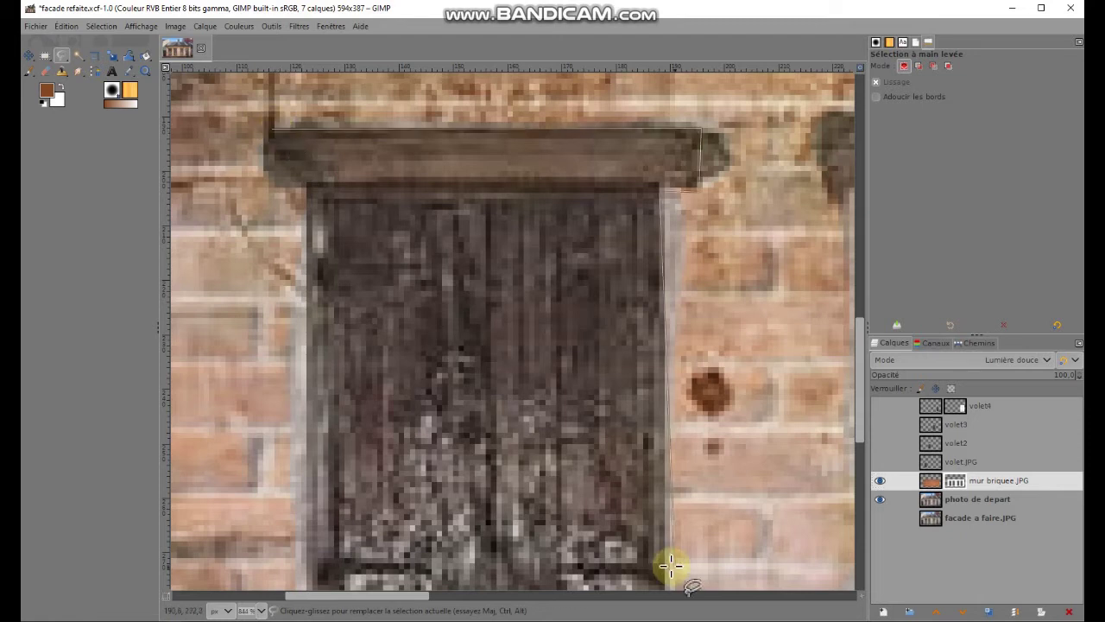
scroll(772, 452, "down", 5)
scroll(751, 458, "down", 5)
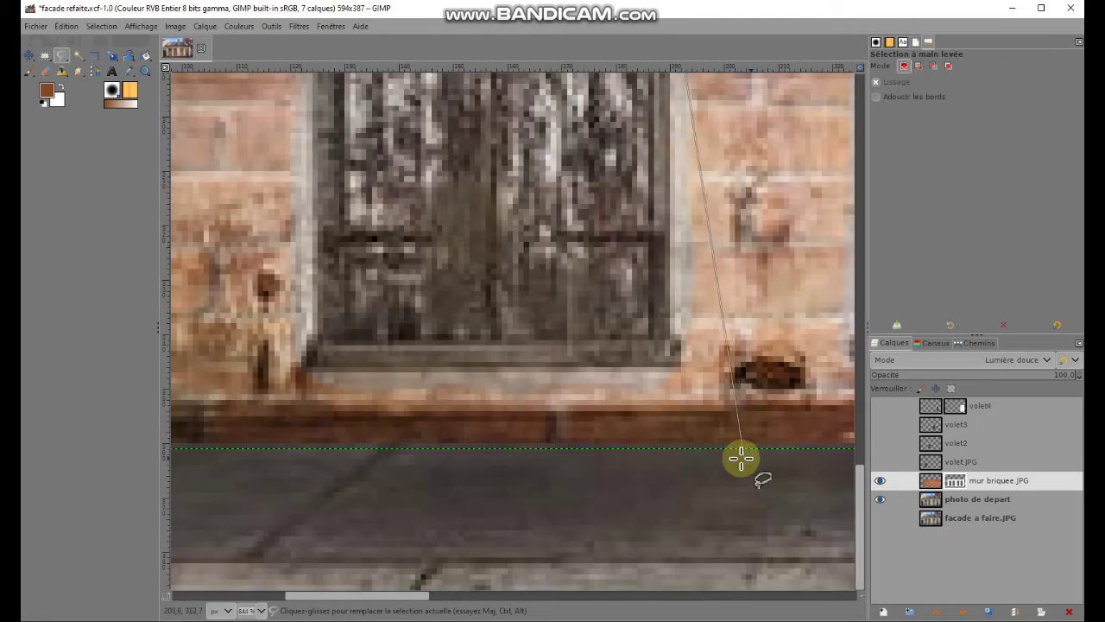
mouse_move(740, 457)
left_mouse_down()
mouse_move(673, 354)
mouse_move(671, 371)
left_mouse_up()
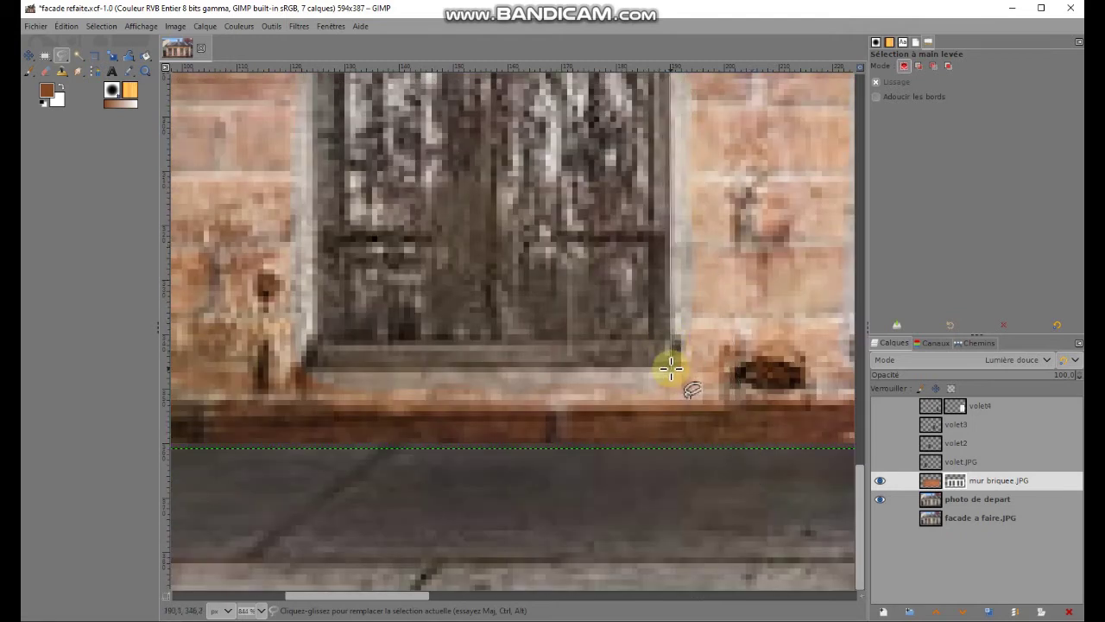
mouse_move(671, 370)
left_mouse_down()
mouse_move(309, 371)
mouse_move(309, 117)
left_mouse_up()
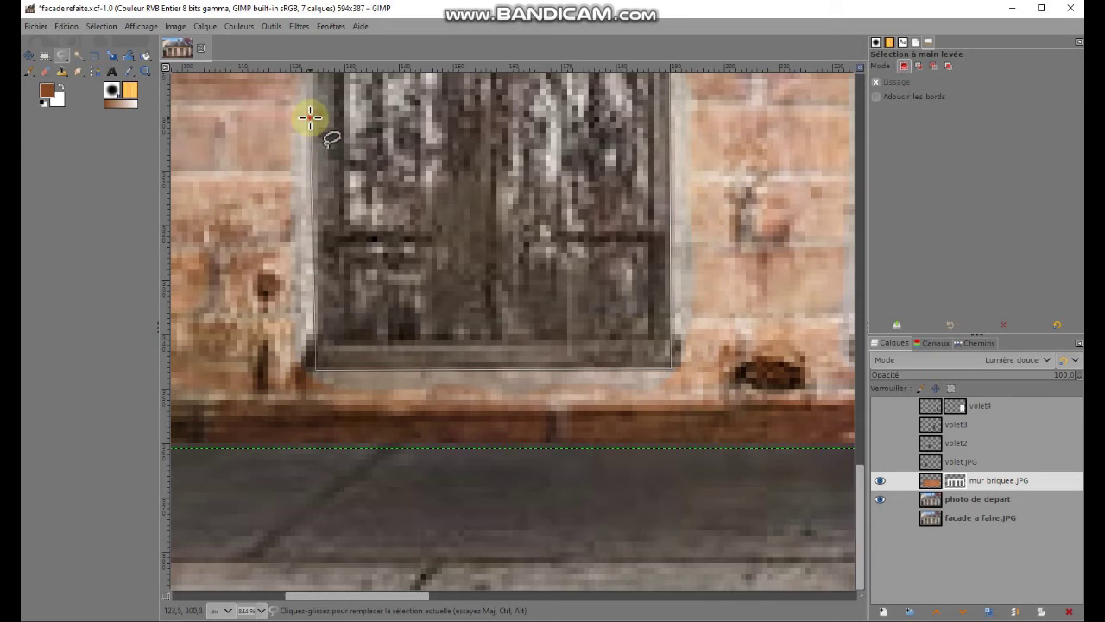
scroll(378, 113, "up", 3)
scroll(378, 112, "up", 3)
scroll(378, 112, "up", 3)
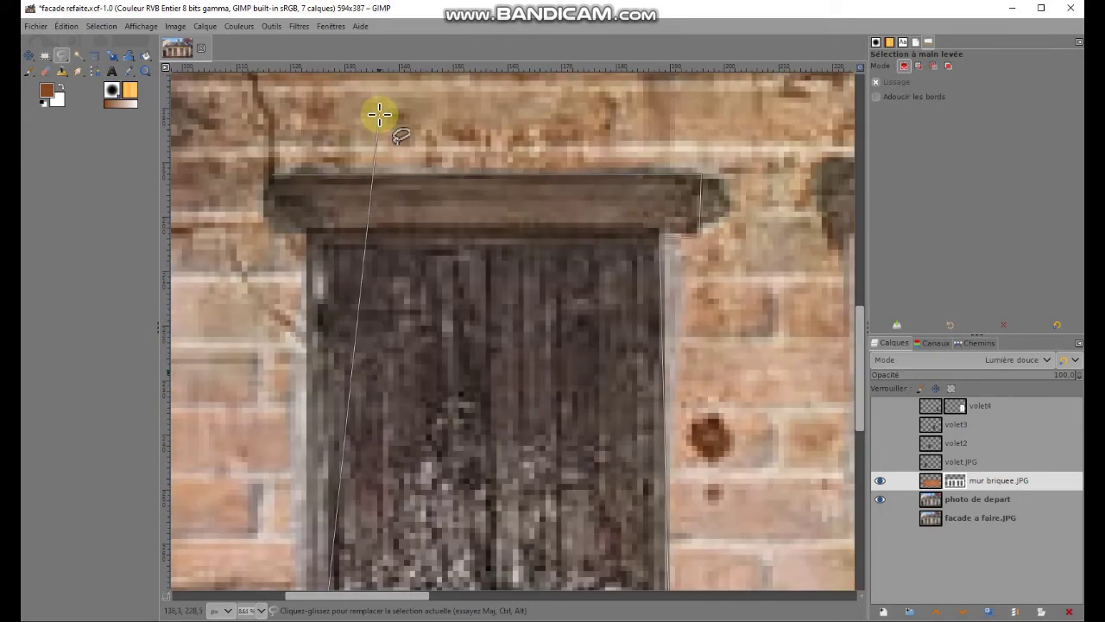
left_click(307, 232)
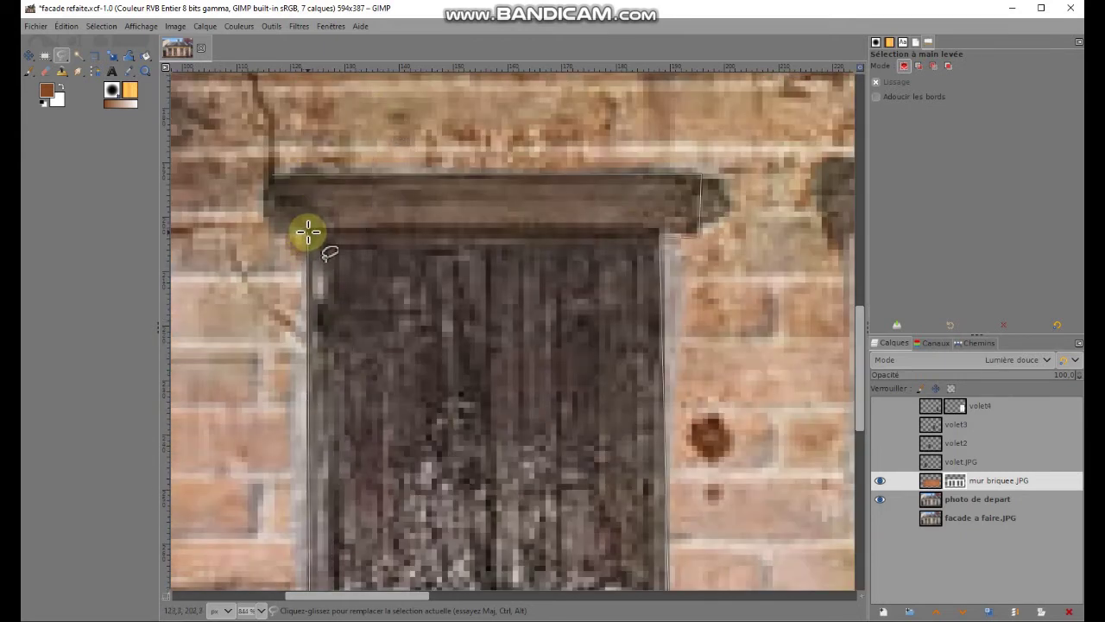
left_click(271, 231)
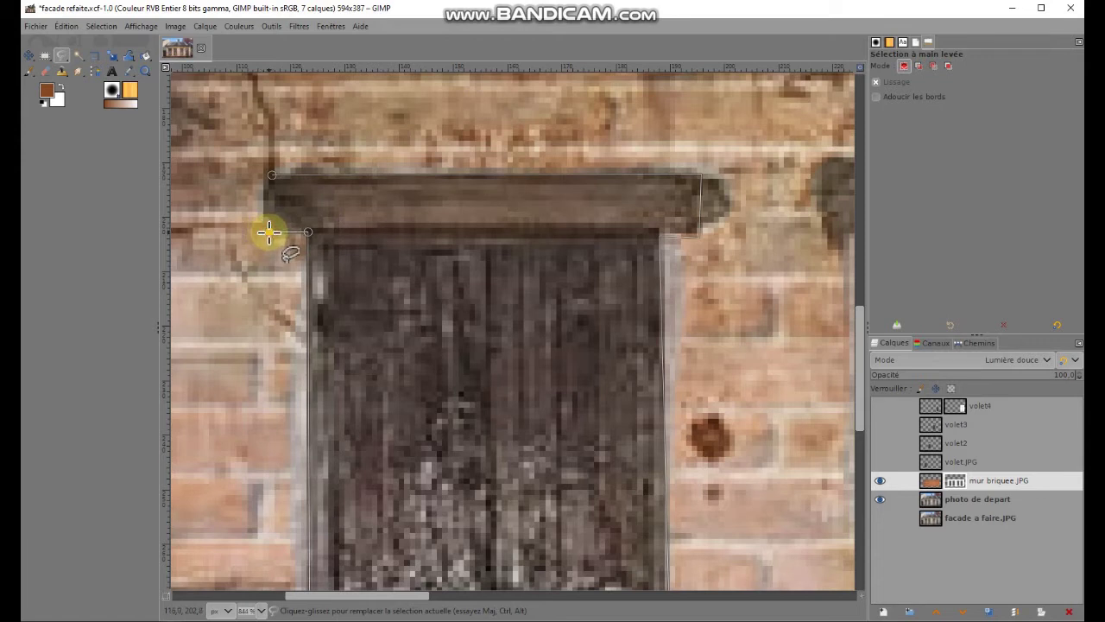
left_click(272, 176)
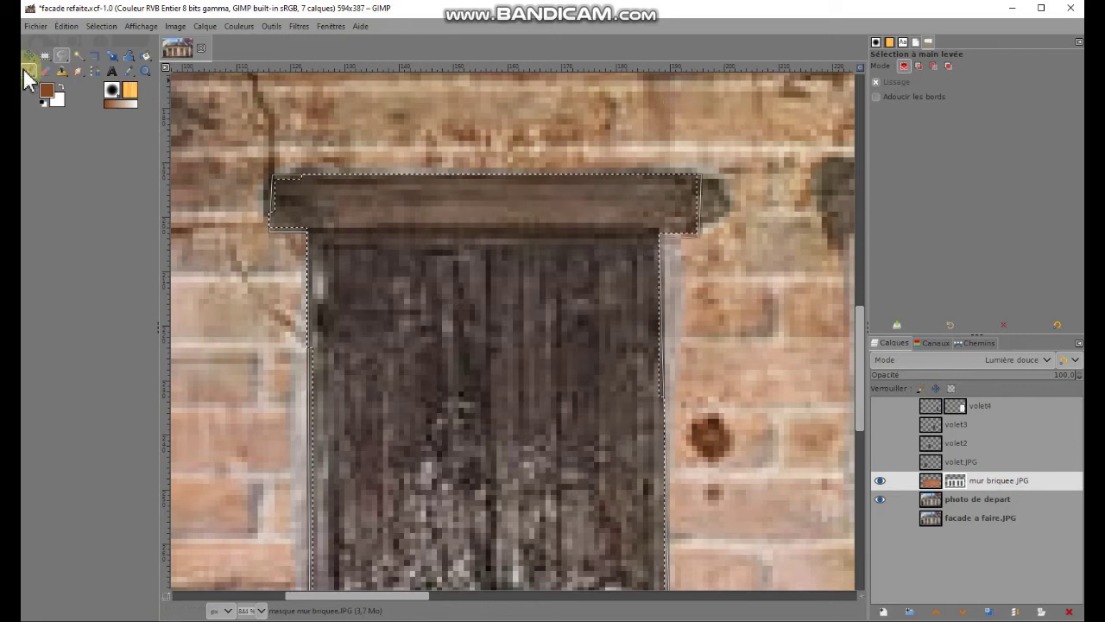
Paint the brick layer's mask black over the selected leftmost door and lintel
left_click(29, 72)
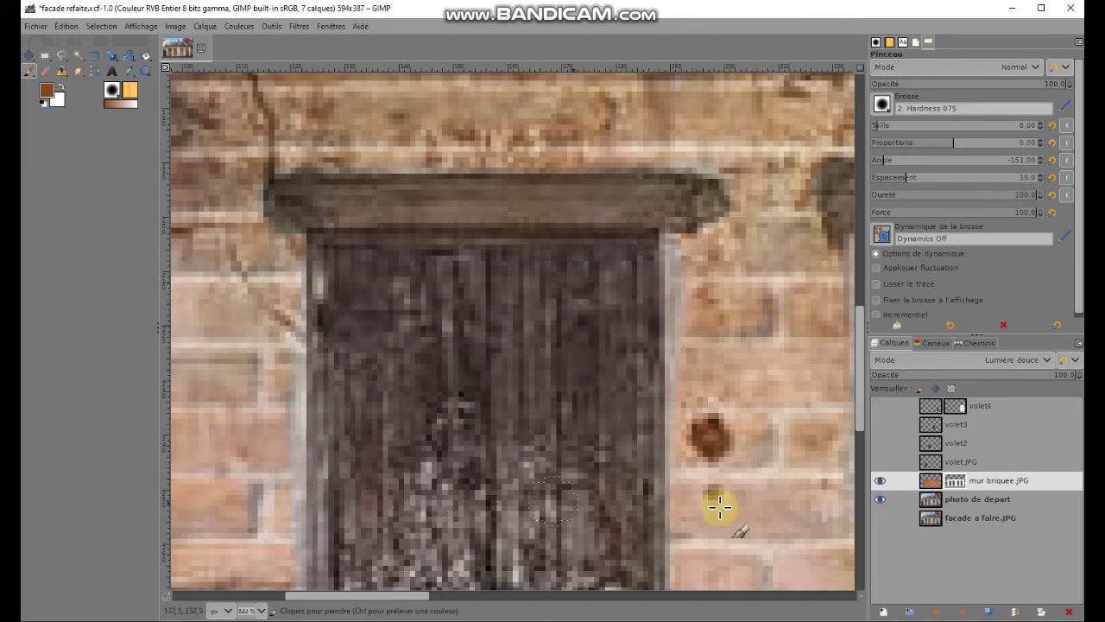
key("ctrl+t")
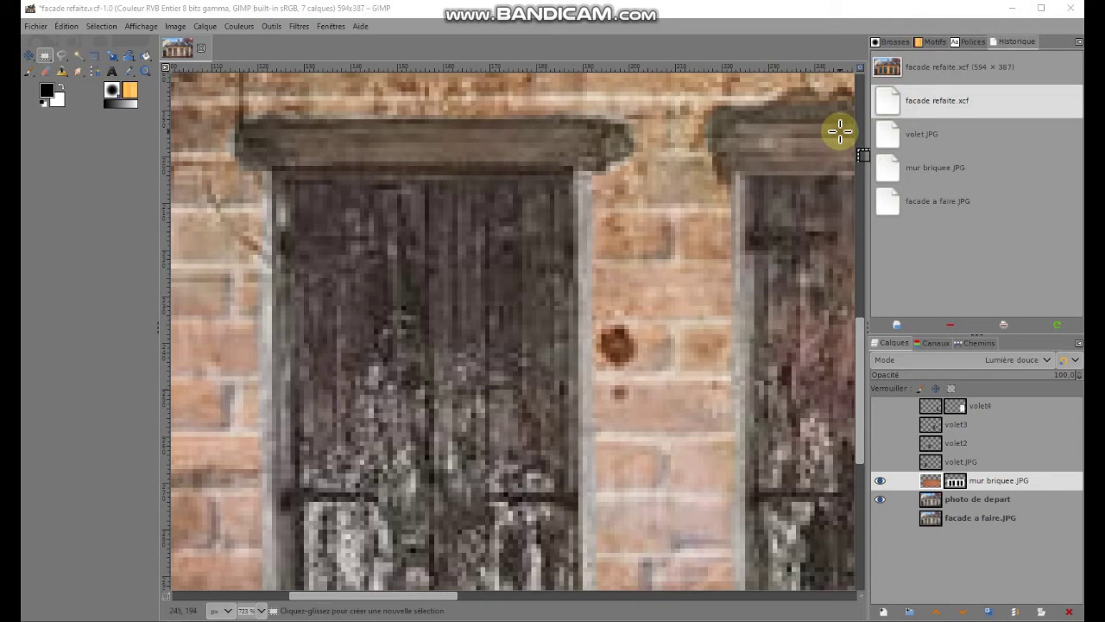
Preview the brick layer's mask with its black door shapes, then return to the normal image view
left_click(955, 482, "alt")
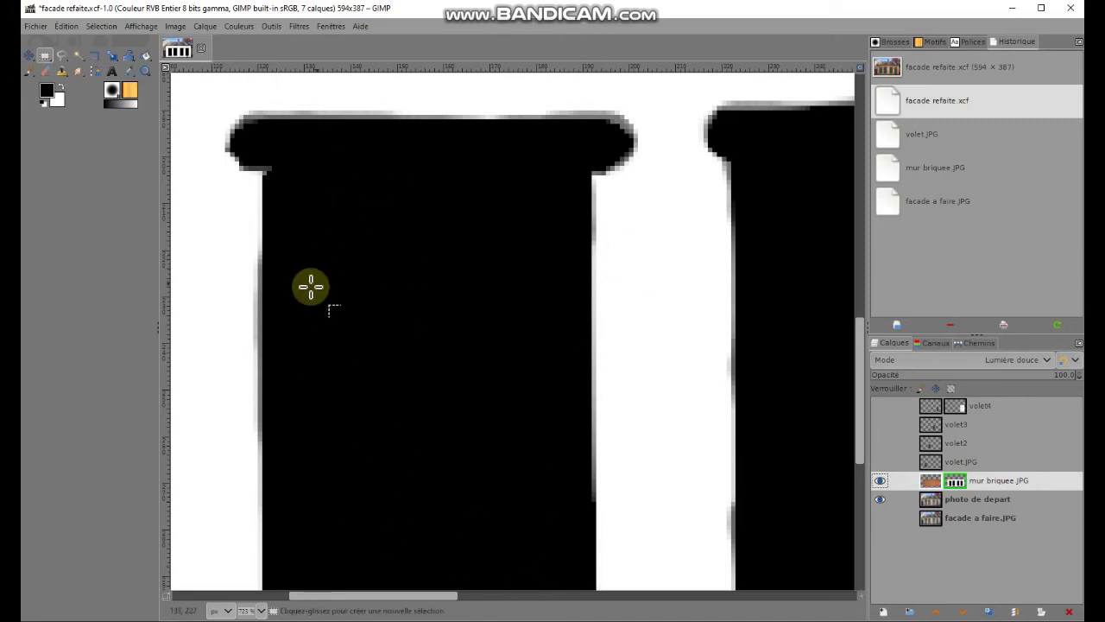
left_click(956, 481, "alt")
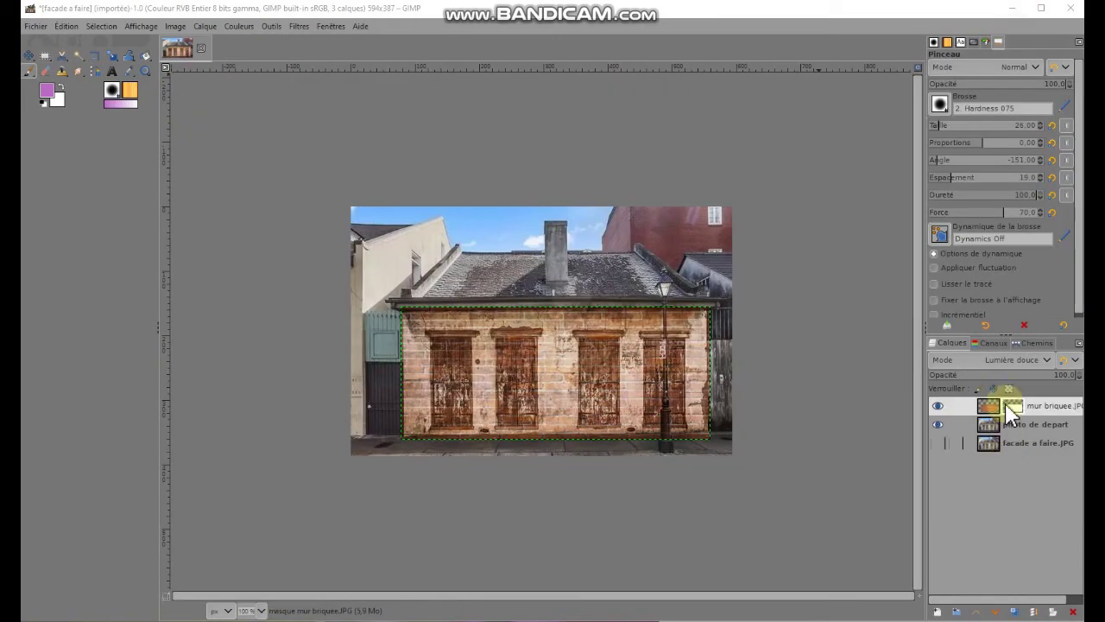
Paint black on the brick layer mask over the four doors, then zoom to 100%
left_click(1013, 411)
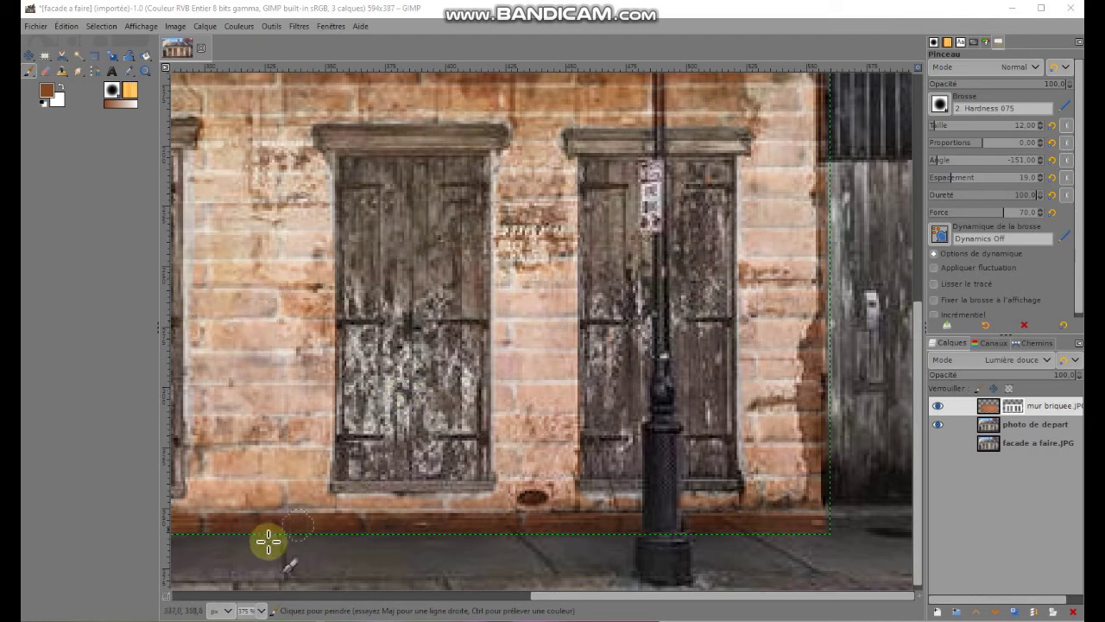
left_click(261, 610)
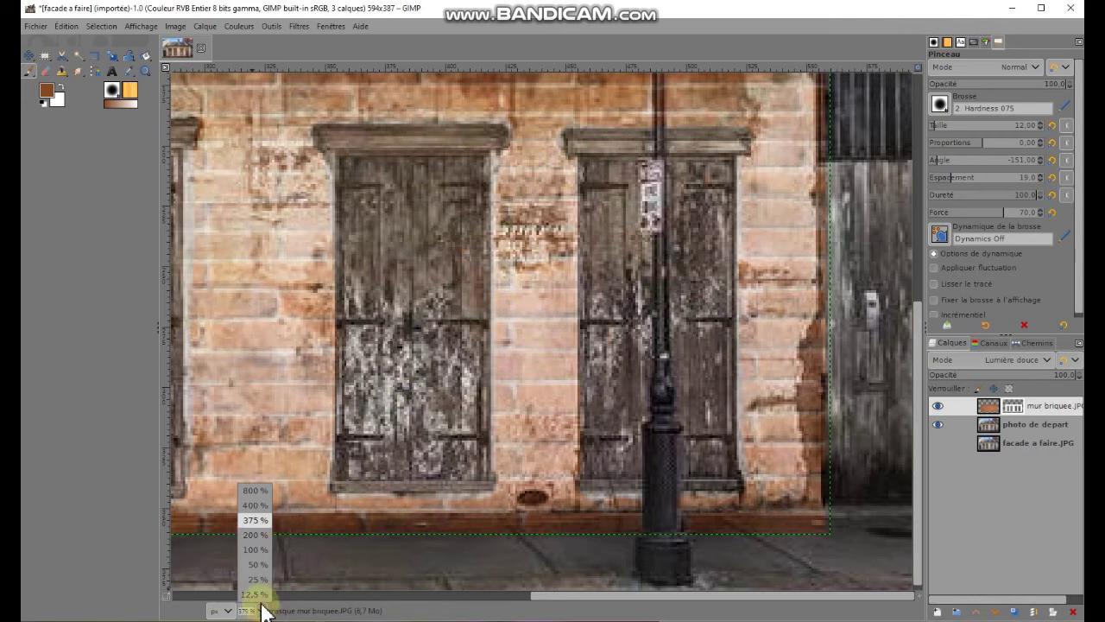
left_click(248, 550)
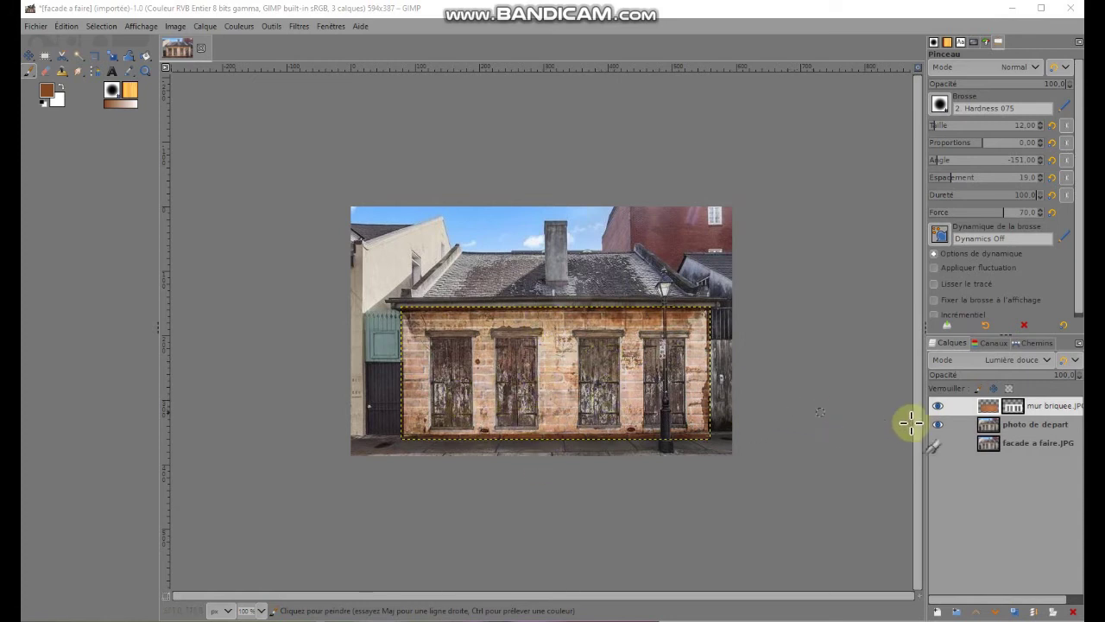
Set the mur briquee.JPG layer's mode to Lumière dure (Hard Light), then zoom to 200%
left_click(993, 418)
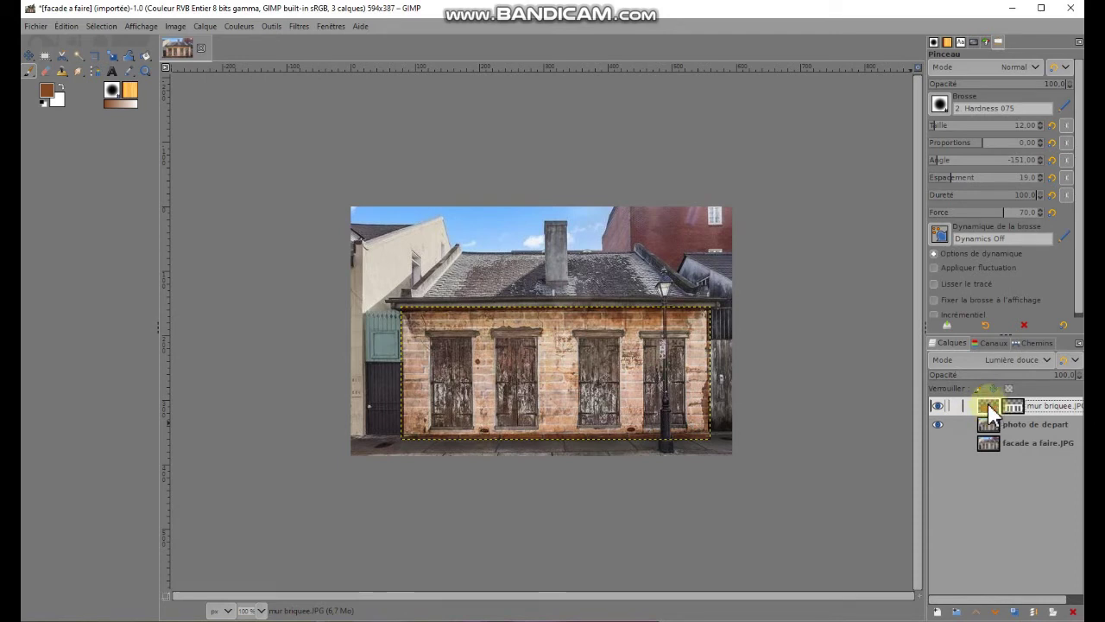
double_click(989, 403)
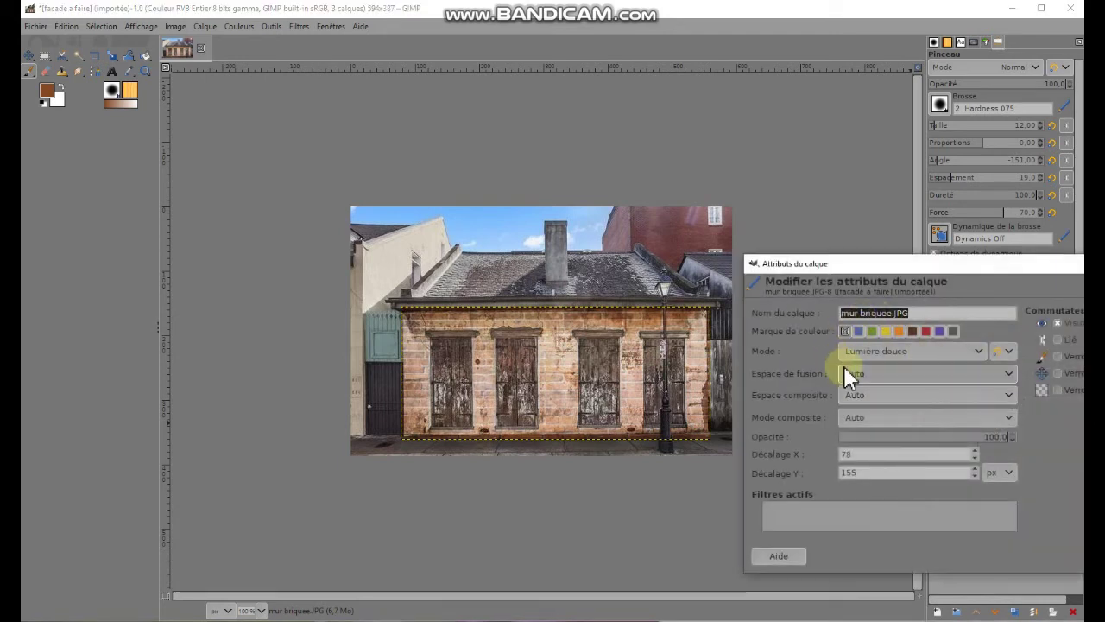
left_click(901, 352)
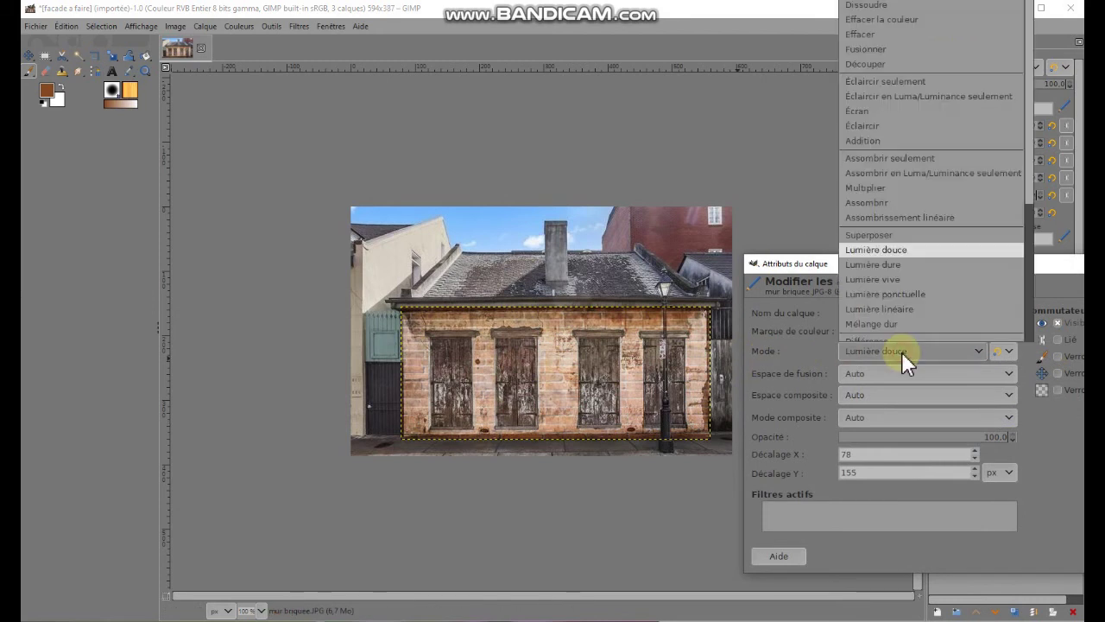
left_click(879, 265)
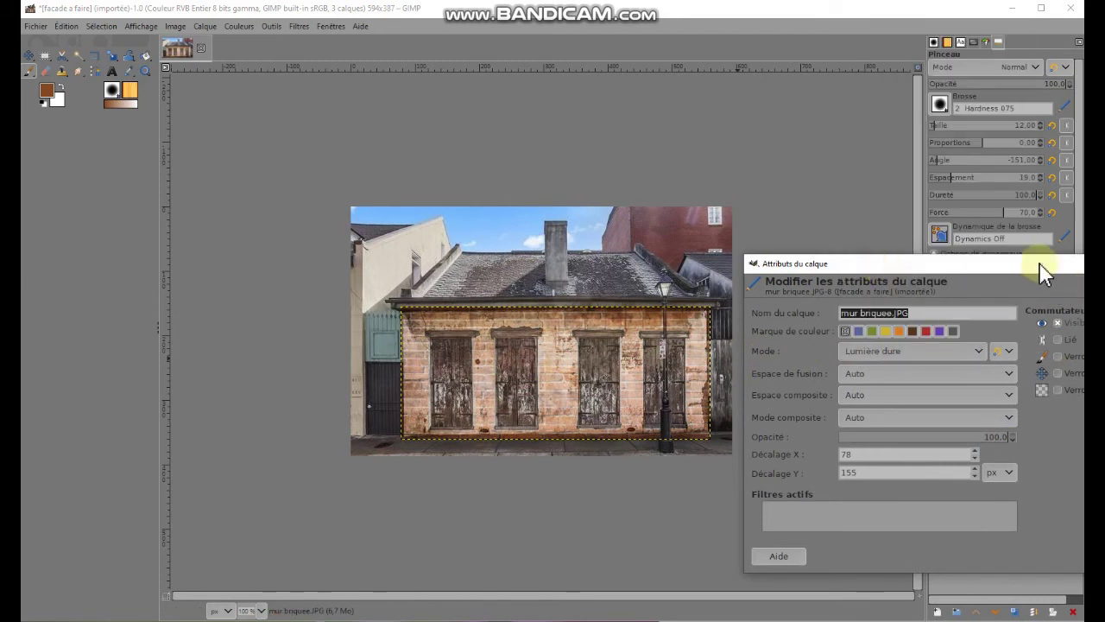
left_click_drag(1041, 266, 852, 250)
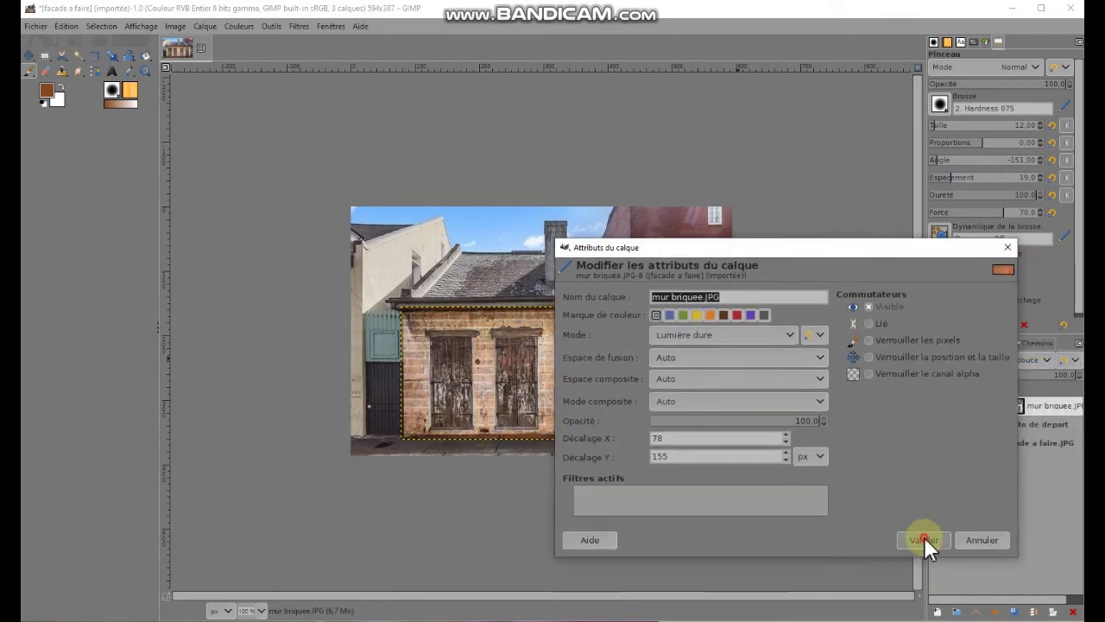
left_click(924, 539)
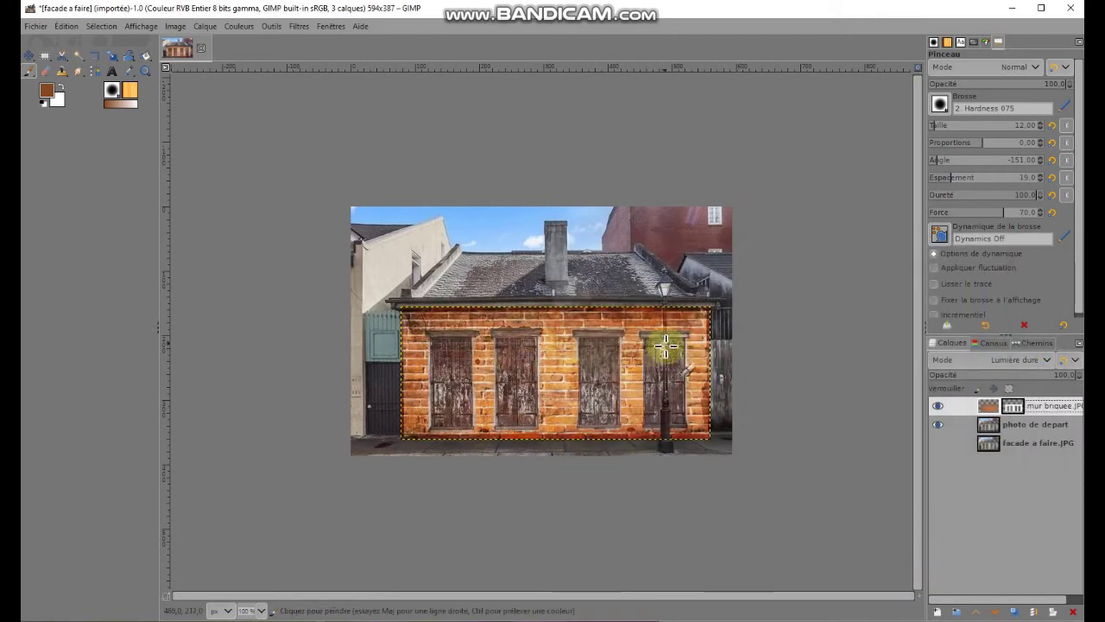
key("2")
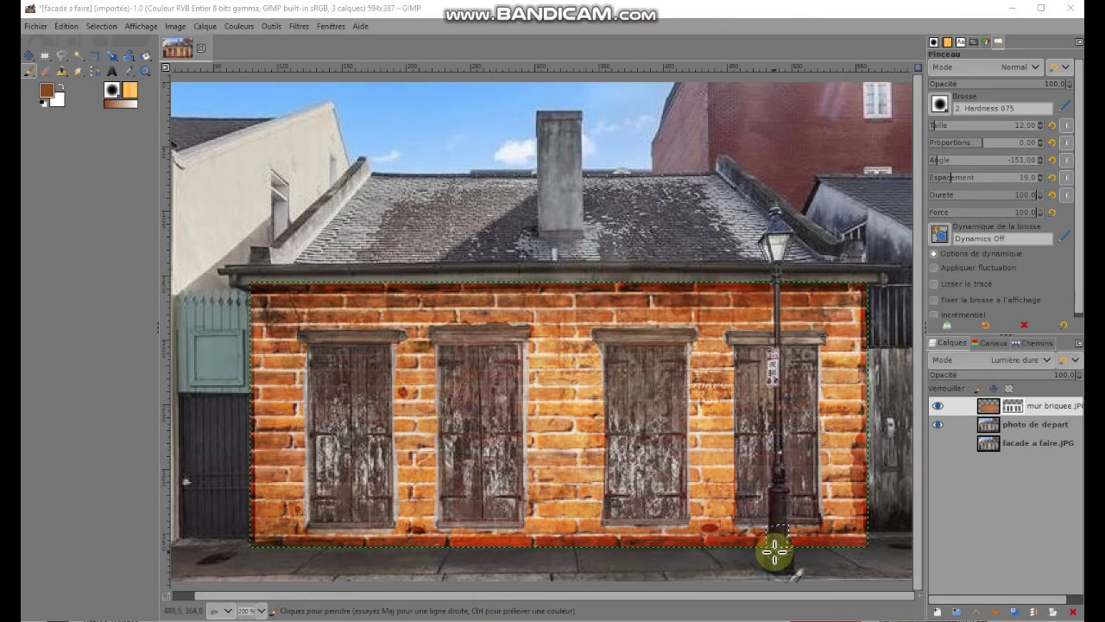
scroll(774, 553, "up", 1)
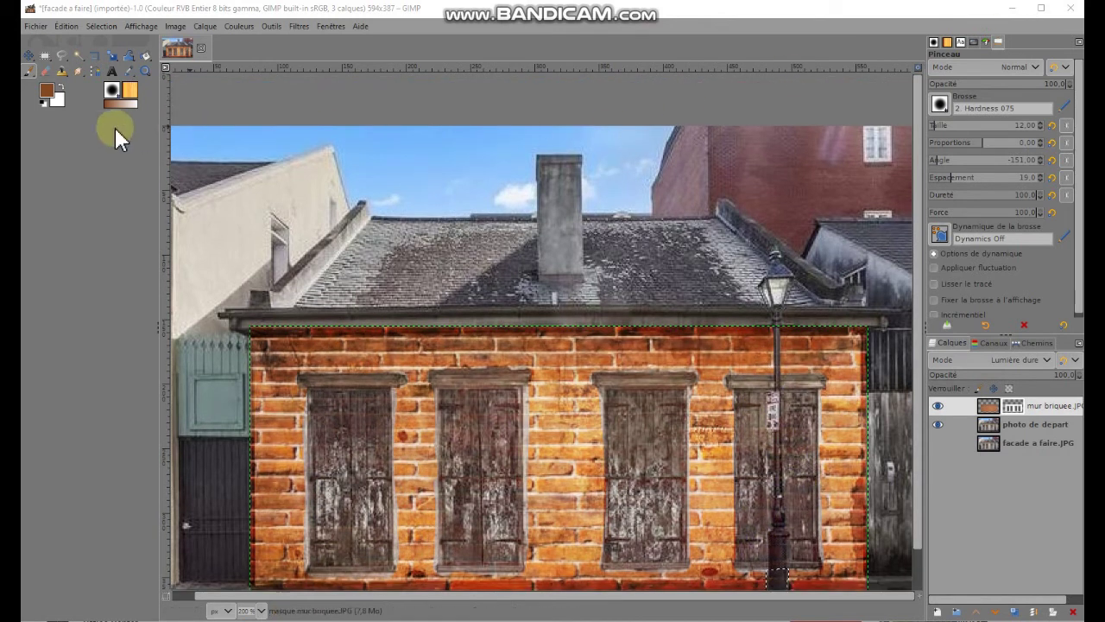
Open volet.JPG as a new top layer and zoom back to 100%
left_click(36, 28)
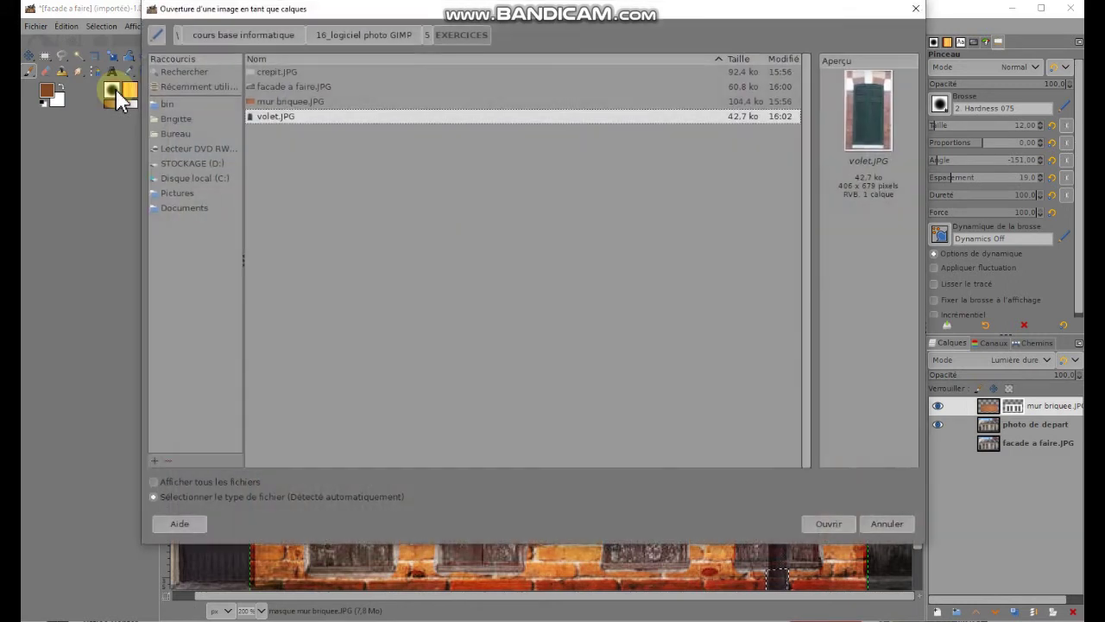
left_click(827, 523)
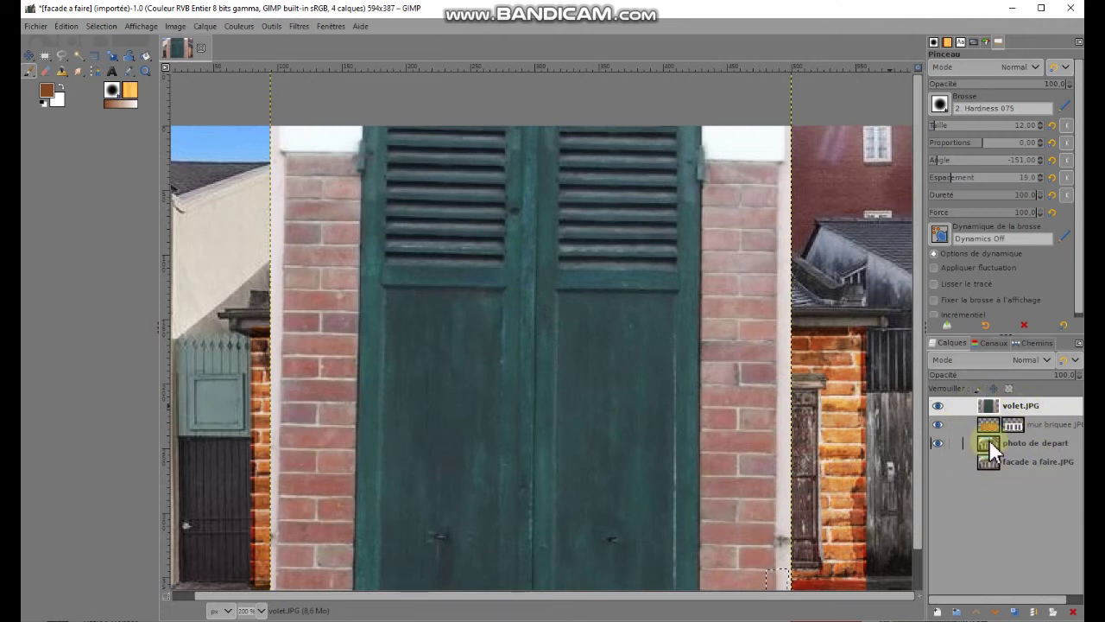
key("1")
key("m")
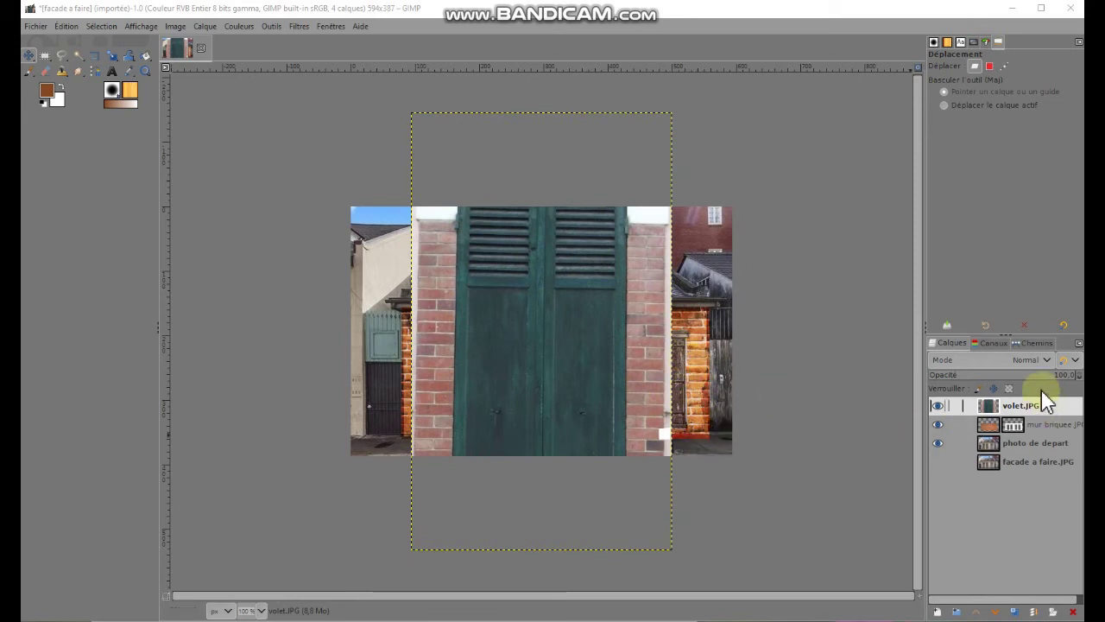
Shrink the volet.JPG shutter layer and move it over the second window from the left
left_click(989, 414)
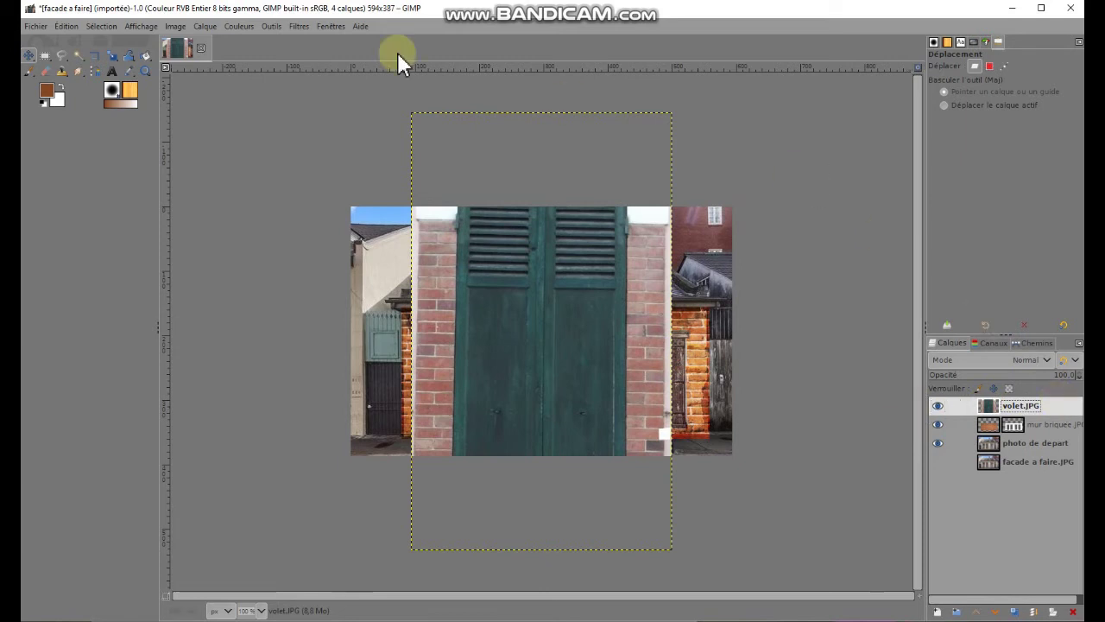
left_click(112, 57)
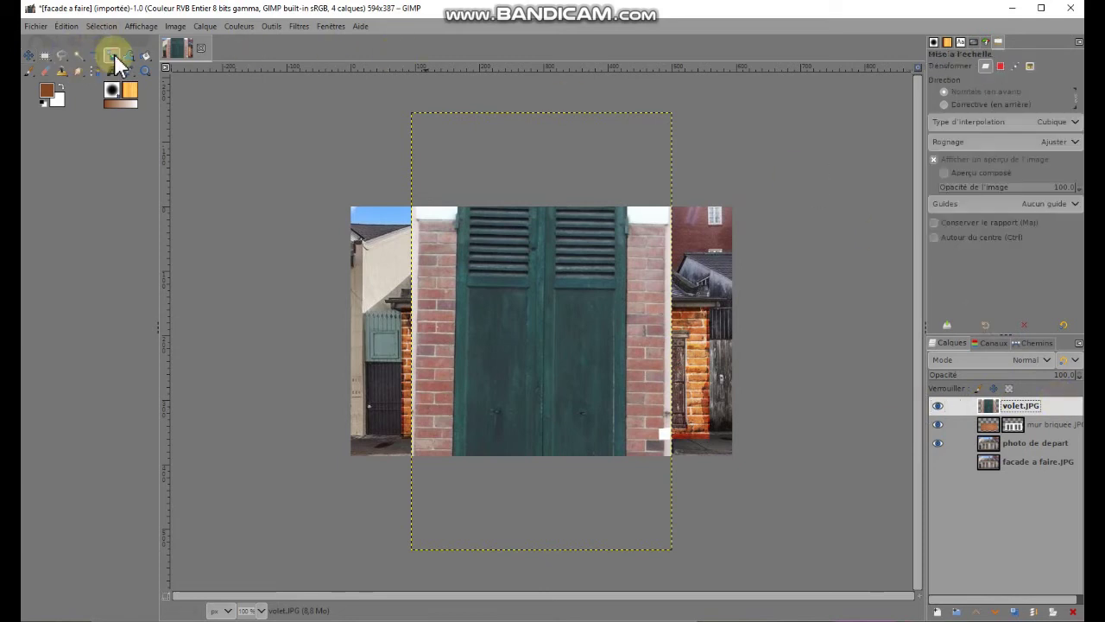
left_click(531, 334)
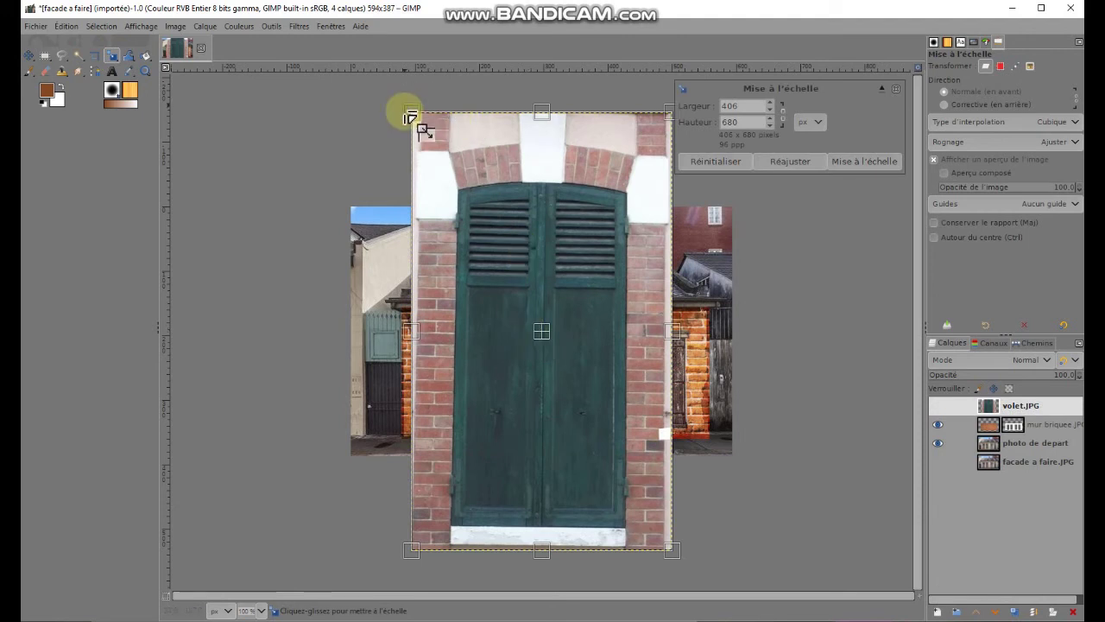
mouse_move(414, 115)
left_mouse_down()
mouse_move(480, 291)
mouse_move(585, 414)
left_mouse_up()
left_click(28, 55)
left_click(615, 444)
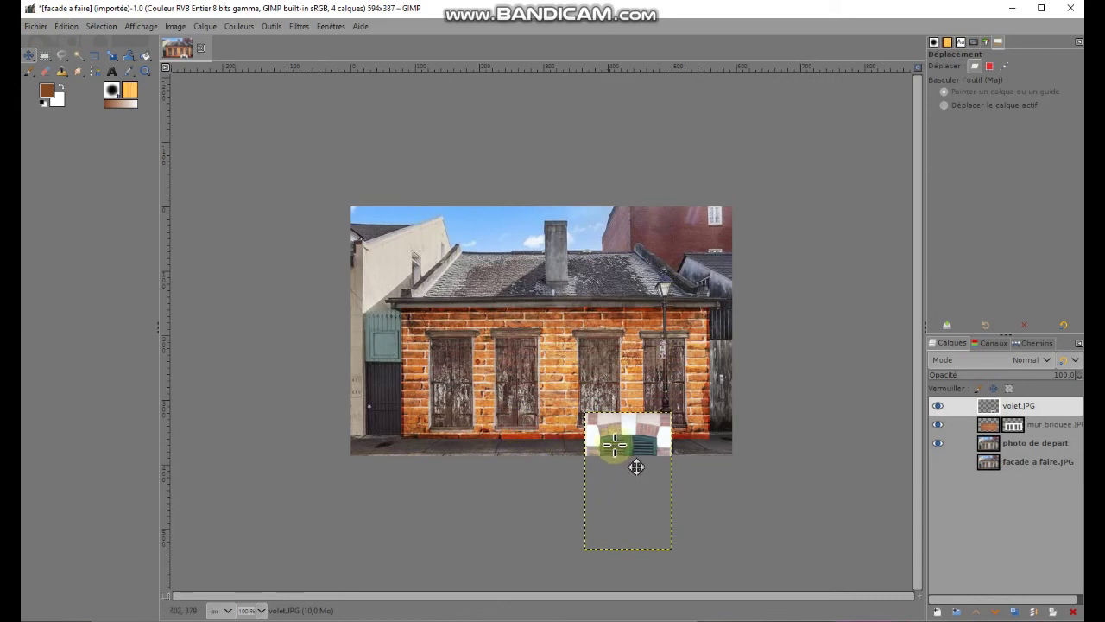
mouse_move(645, 462)
left_mouse_down()
mouse_move(465, 402)
mouse_move(542, 362)
left_mouse_up()
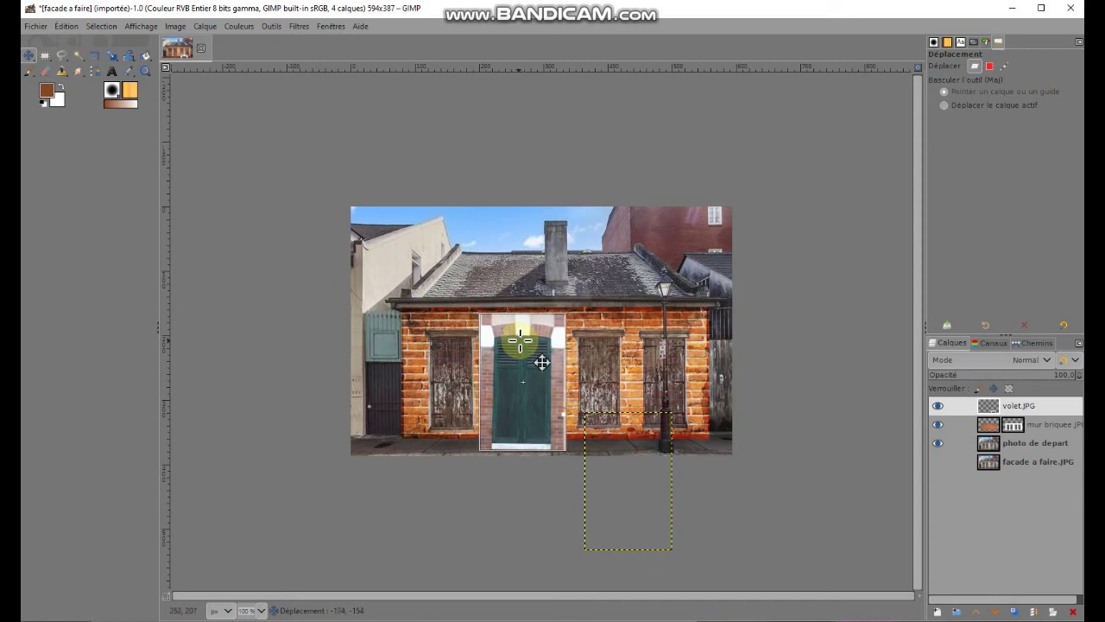
Rescale the shutter door layer to about 110 × 192 px to fit the doorway
left_click(112, 56)
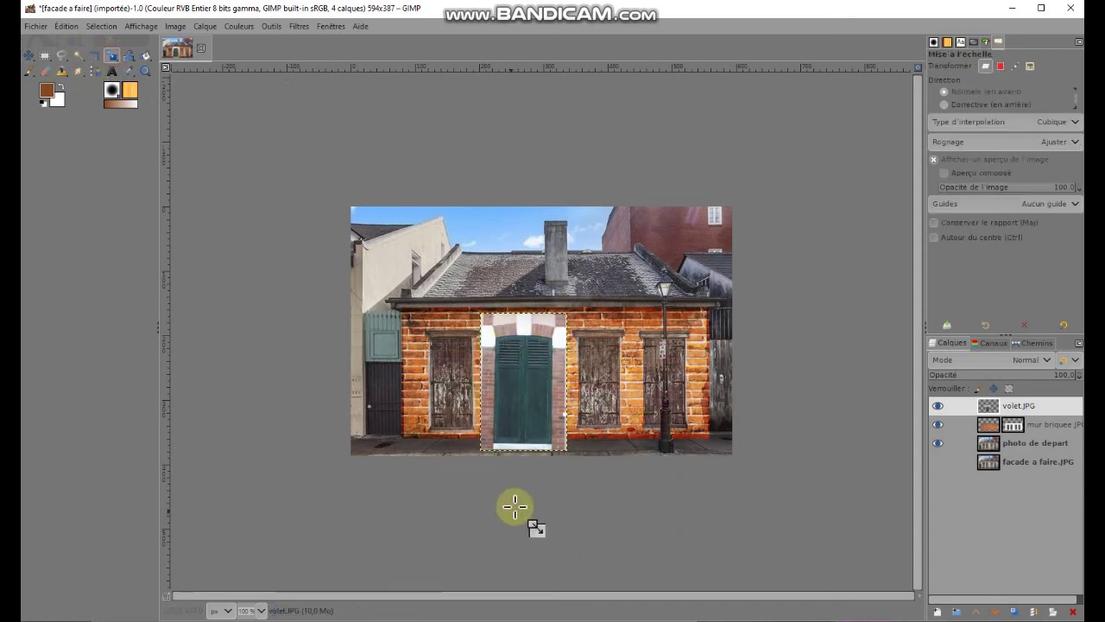
left_click(518, 423)
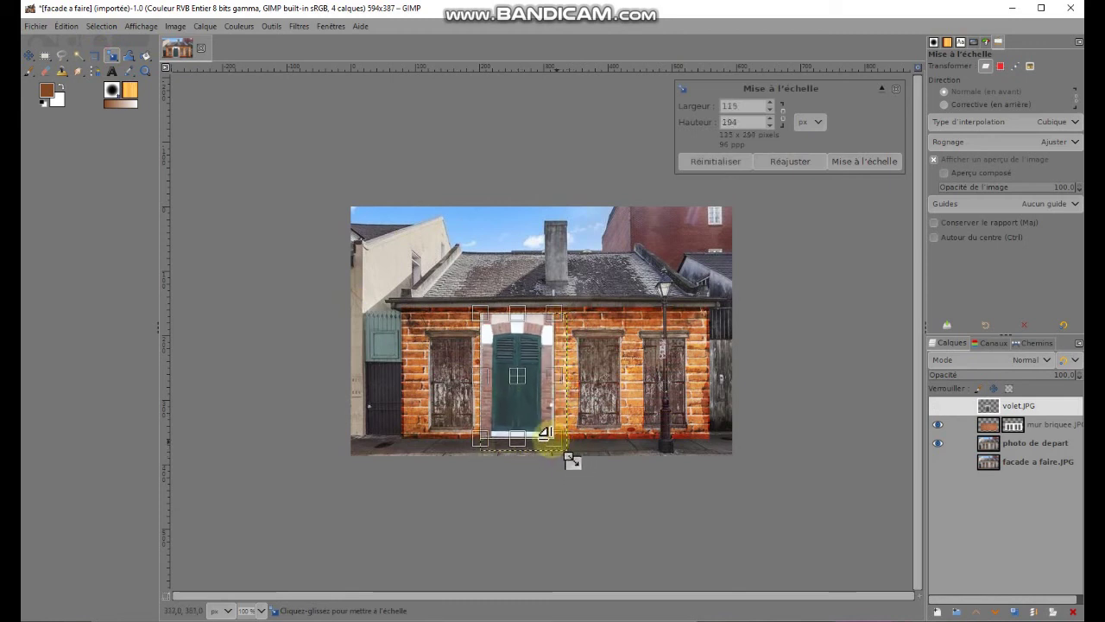
left_click_drag(562, 450, 547, 437)
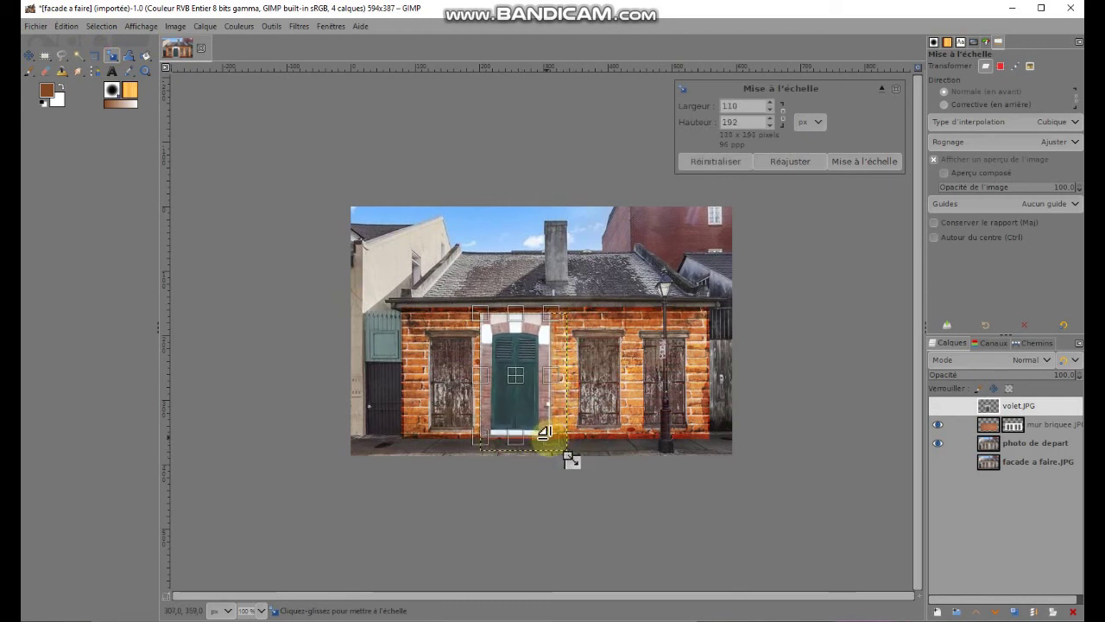
left_click(848, 160)
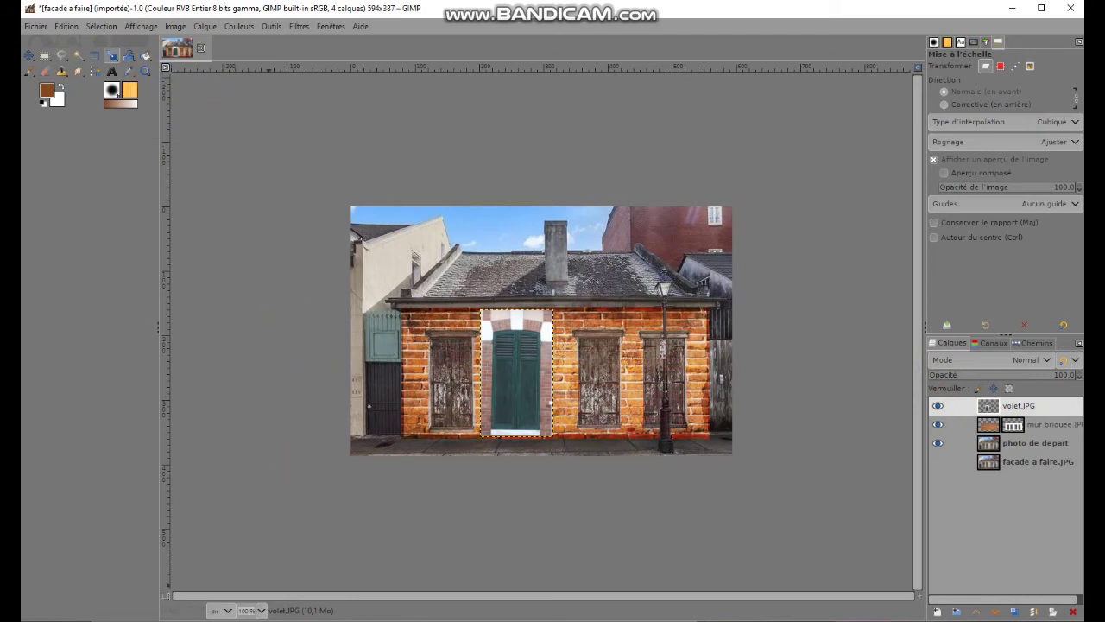
Zoom in on the green door and trace a freehand outline along its arched top
left_click(149, 71)
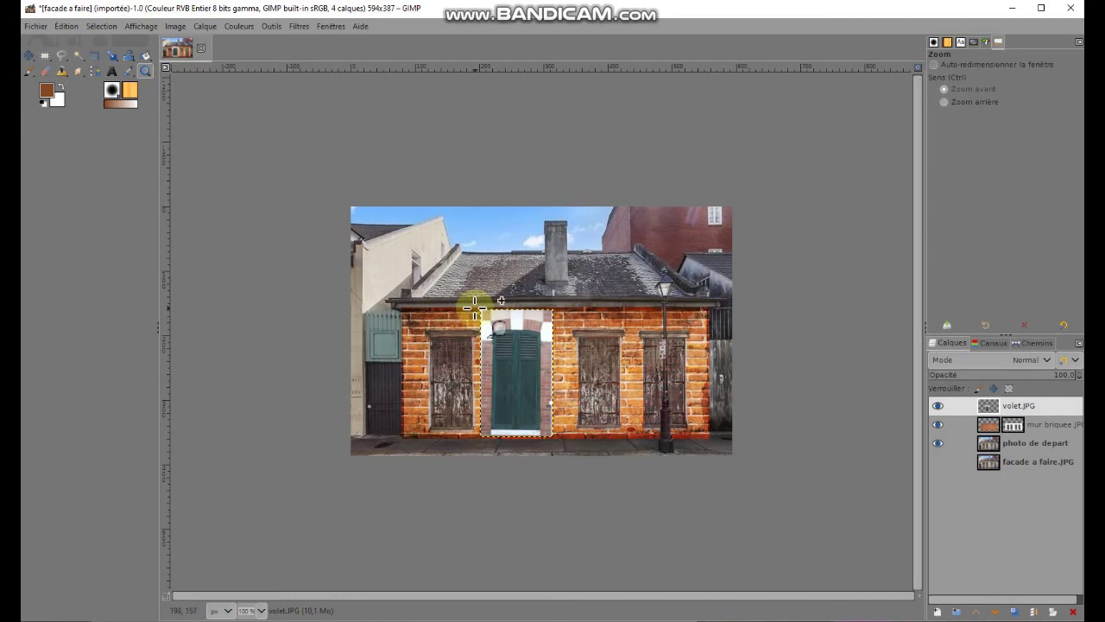
left_click_drag(481, 310, 562, 391)
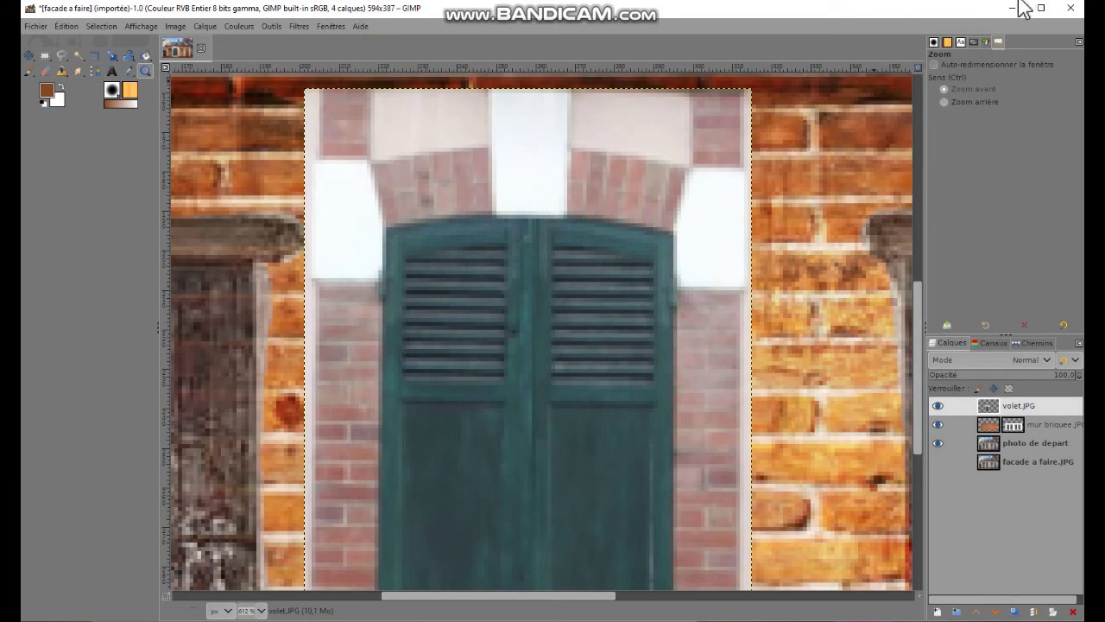
left_click(62, 56)
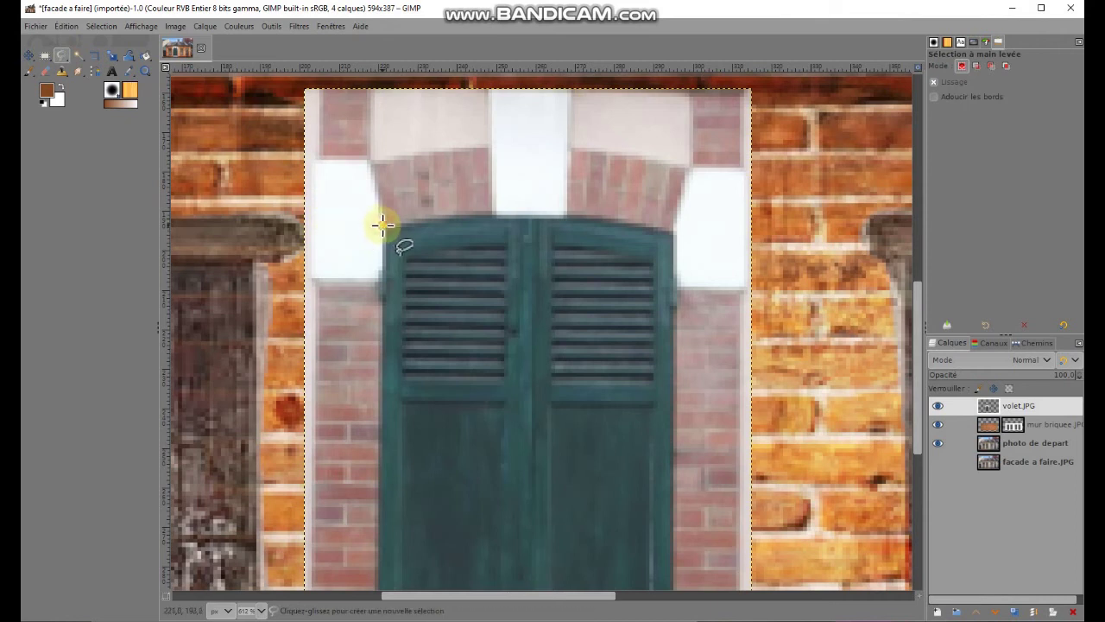
left_click_drag(382, 225, 447, 214)
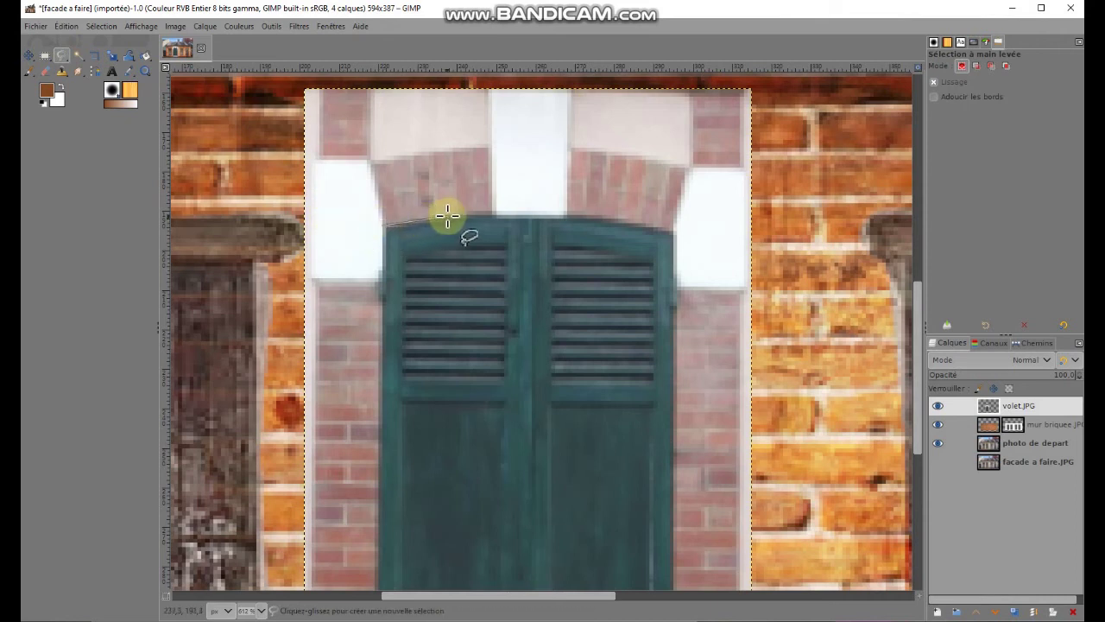
left_click(510, 213)
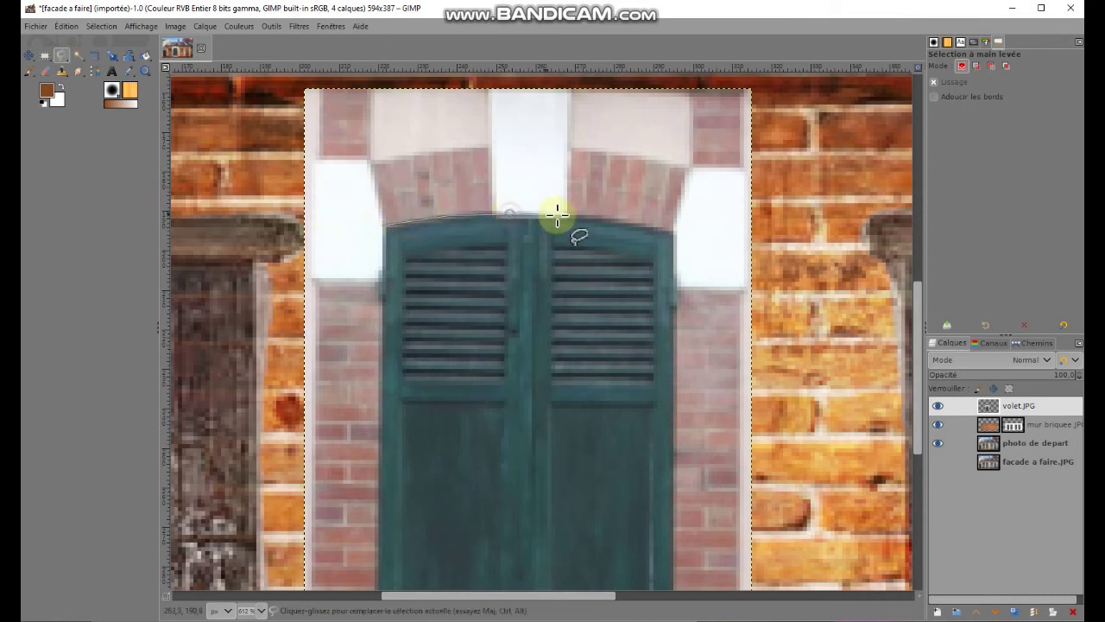
left_click(612, 218)
left_click(650, 226)
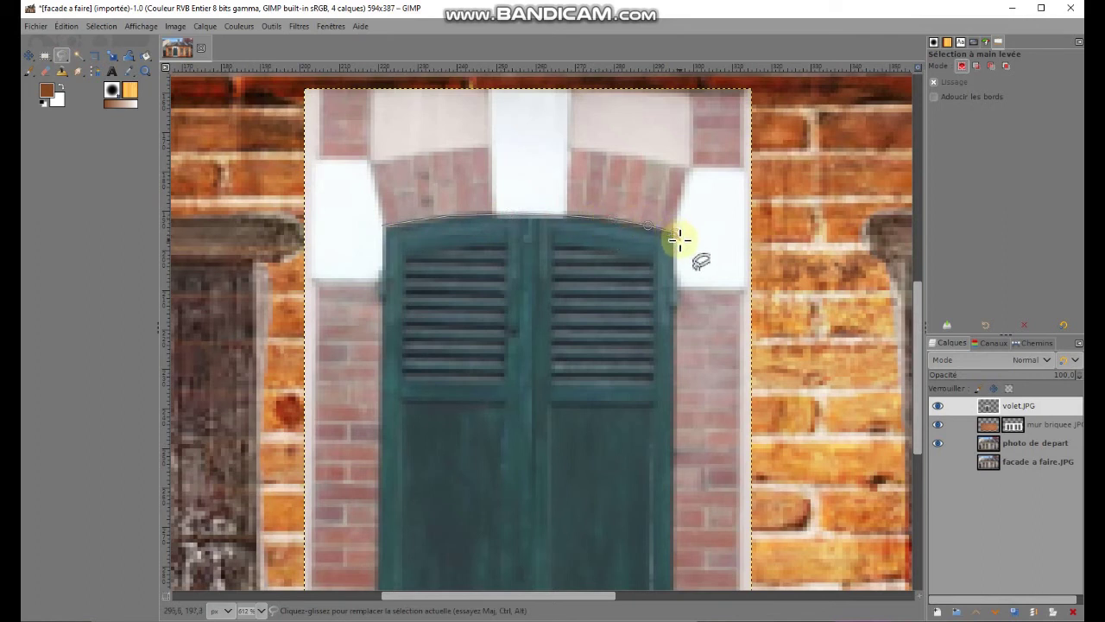
left_click(675, 232)
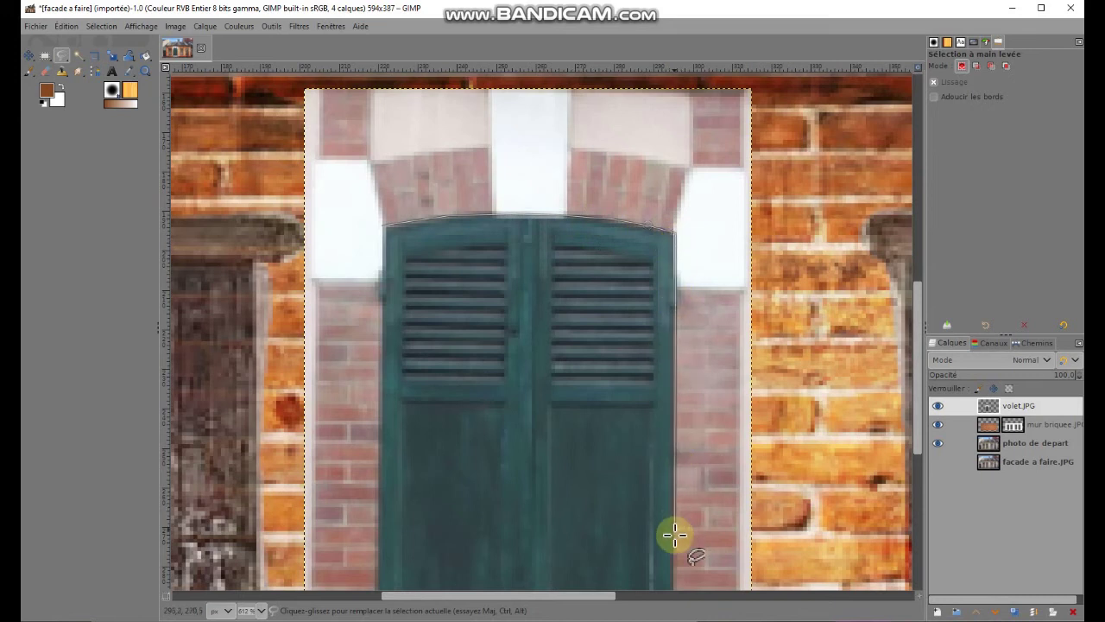
Continue the freehand outline down to the door's lower-right and lower-left corners
scroll(669, 492, "down", 5)
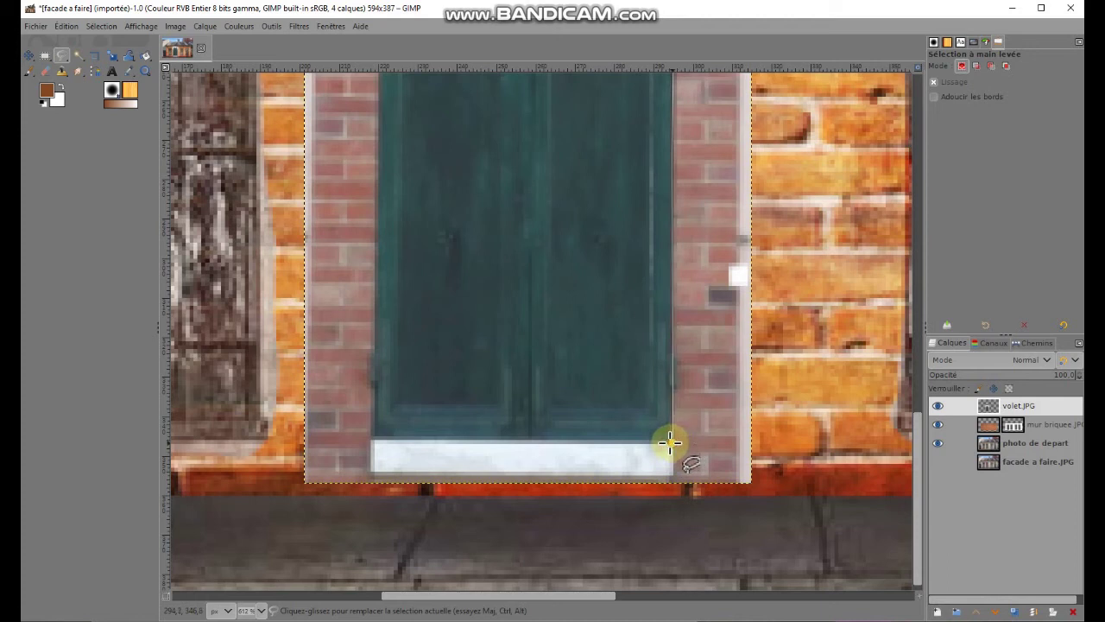
left_click(671, 442)
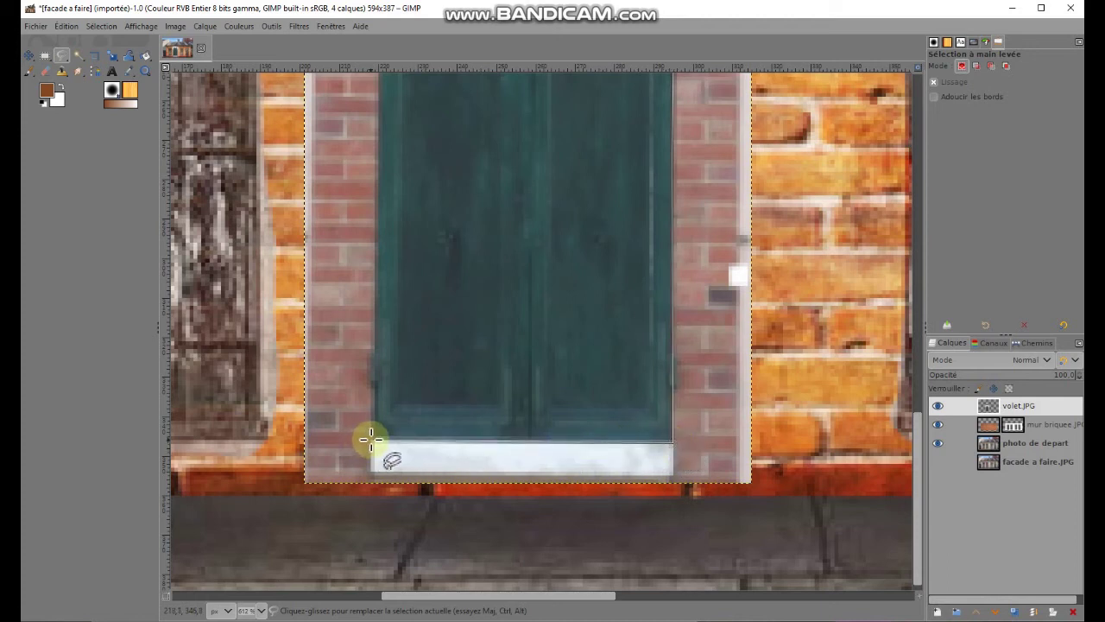
left_click(372, 440)
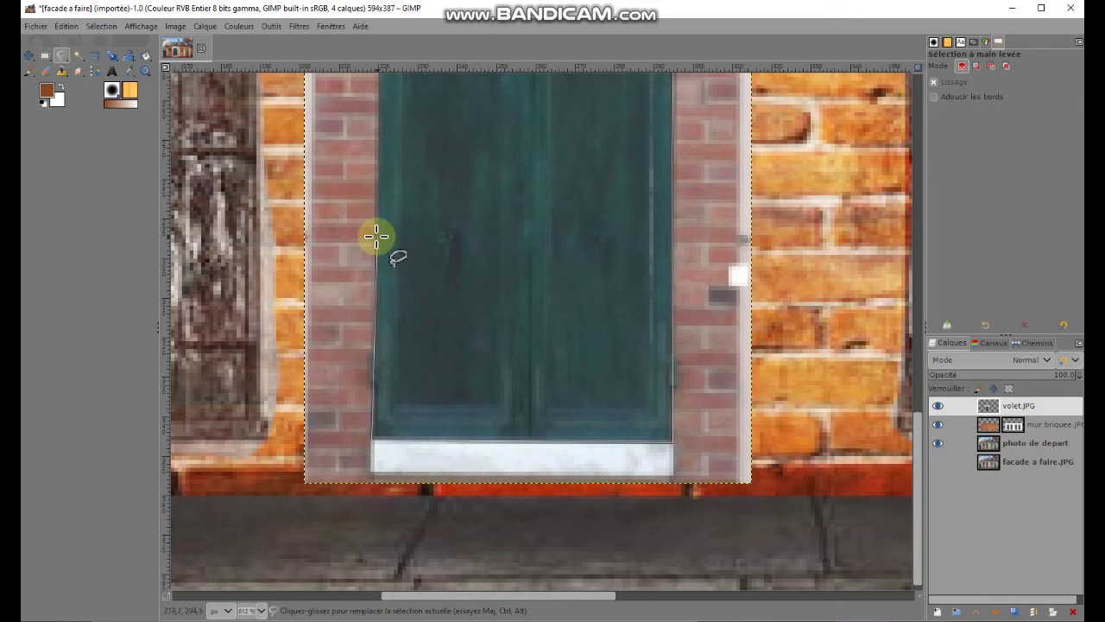
scroll(381, 226, "up", 3)
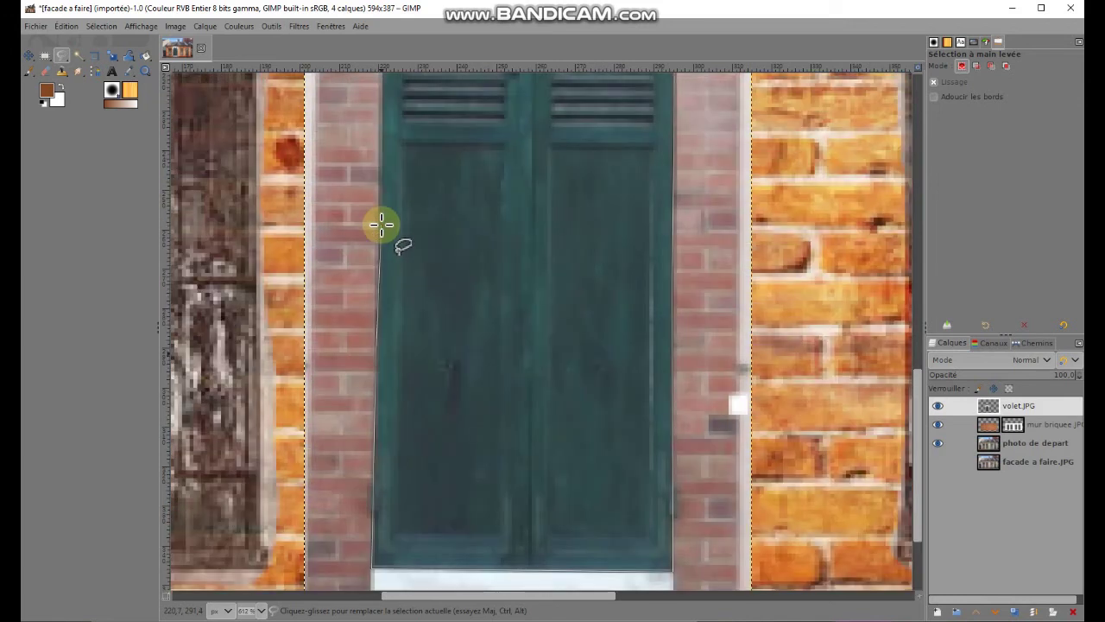
scroll(382, 225, "up", 4)
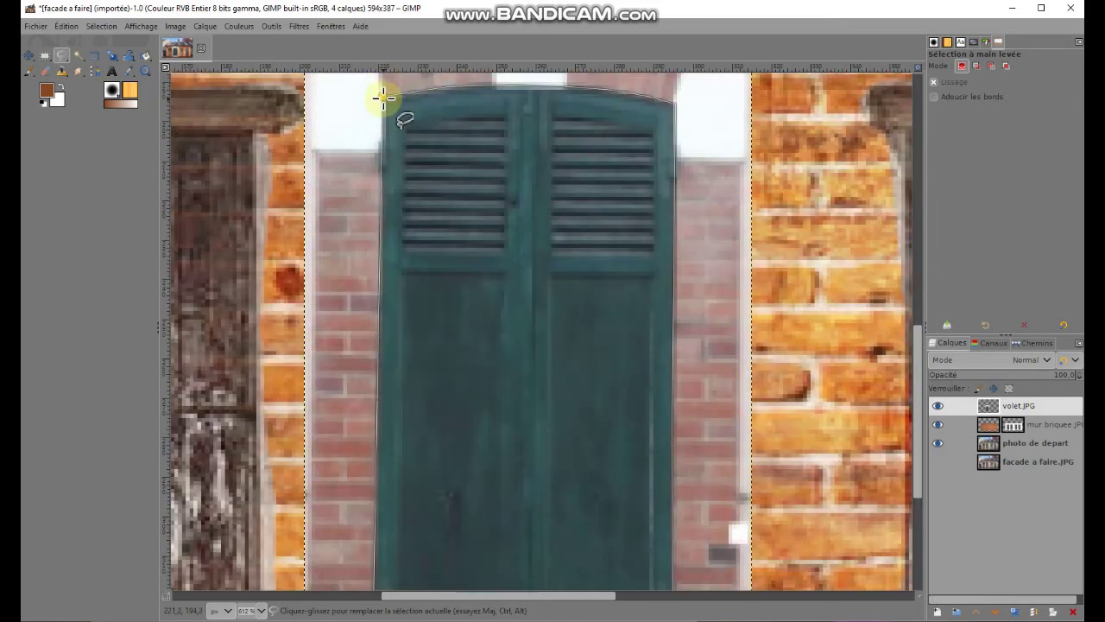
Close the freehand outline around the arched door and invert the selection
double_click(382, 98)
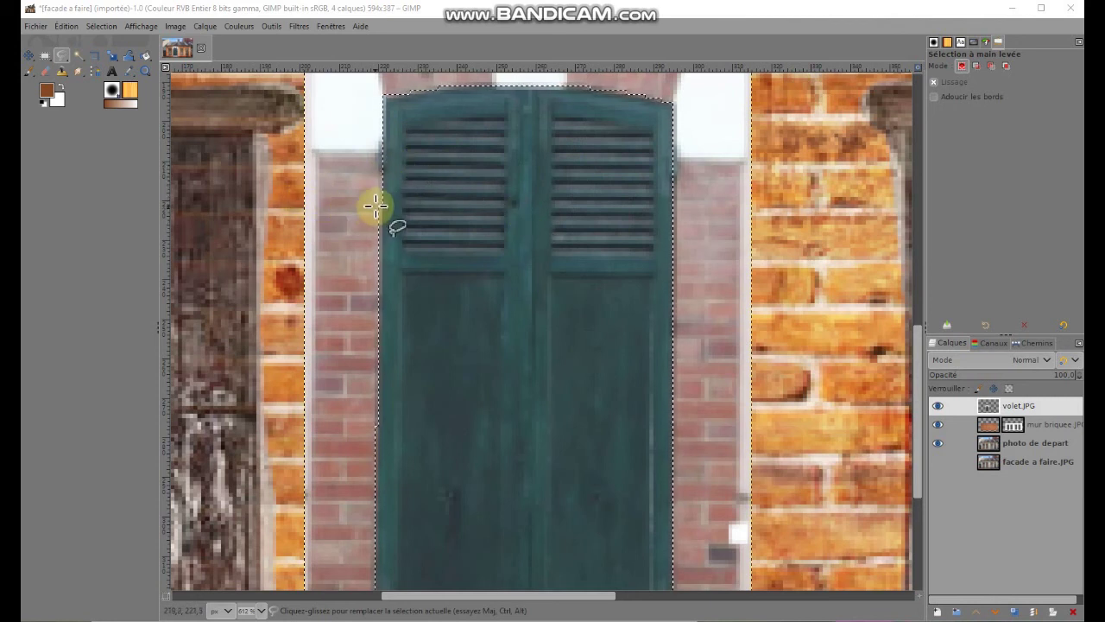
left_click(102, 26)
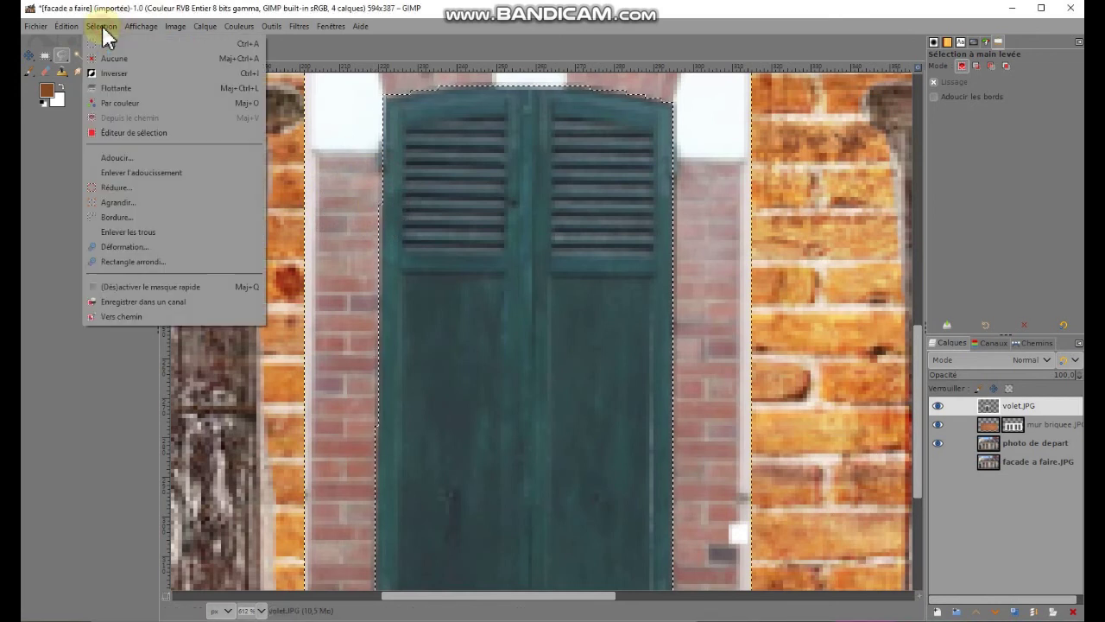
left_click(115, 71)
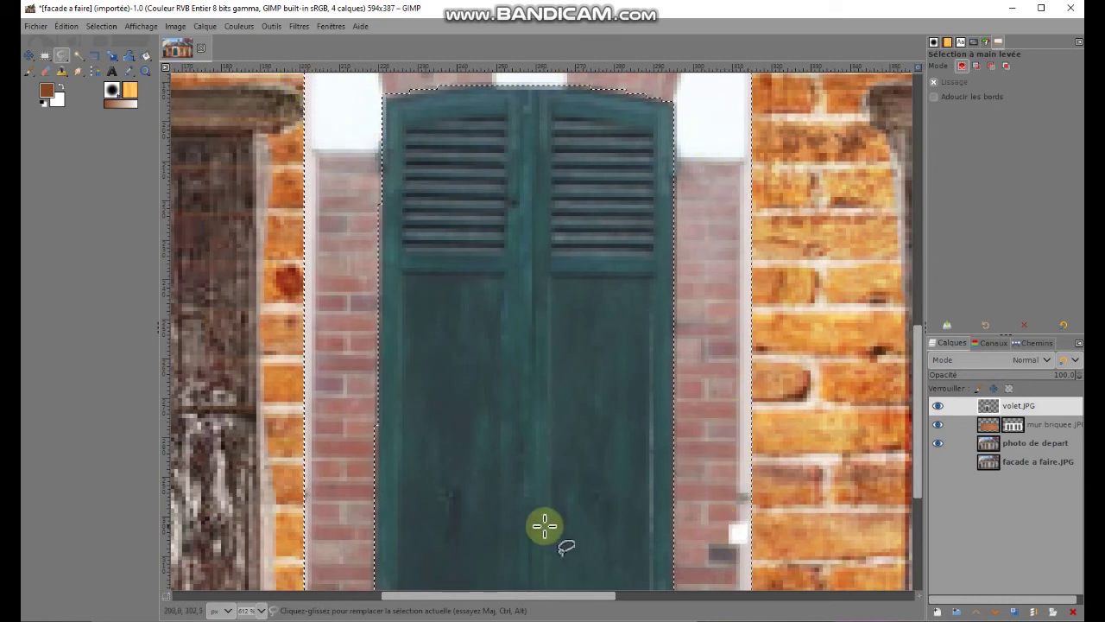
Erase the pink brick pillars around the shutter door on the volet layer, then zoom to 100%
key("shift+e")
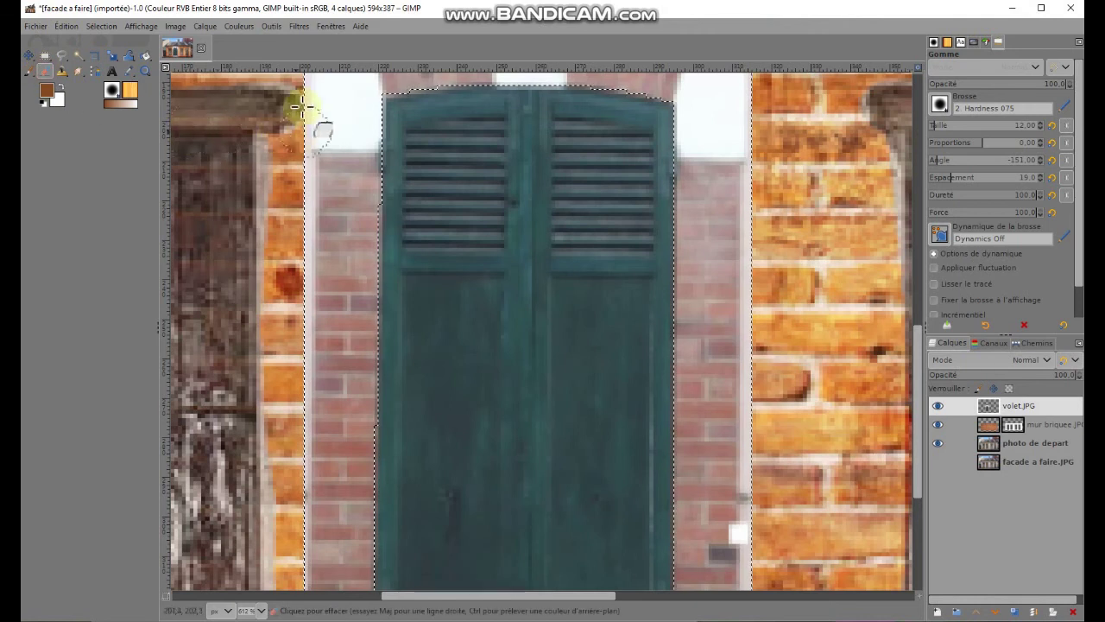
mouse_move(308, 99)
left_mouse_down()
mouse_move(367, 136)
mouse_move(358, 192)
mouse_move(320, 234)
mouse_move(309, 177)
mouse_move(308, 271)
mouse_move(328, 320)
mouse_move(402, 382)
mouse_move(263, 463)
mouse_move(373, 511)
left_mouse_up()
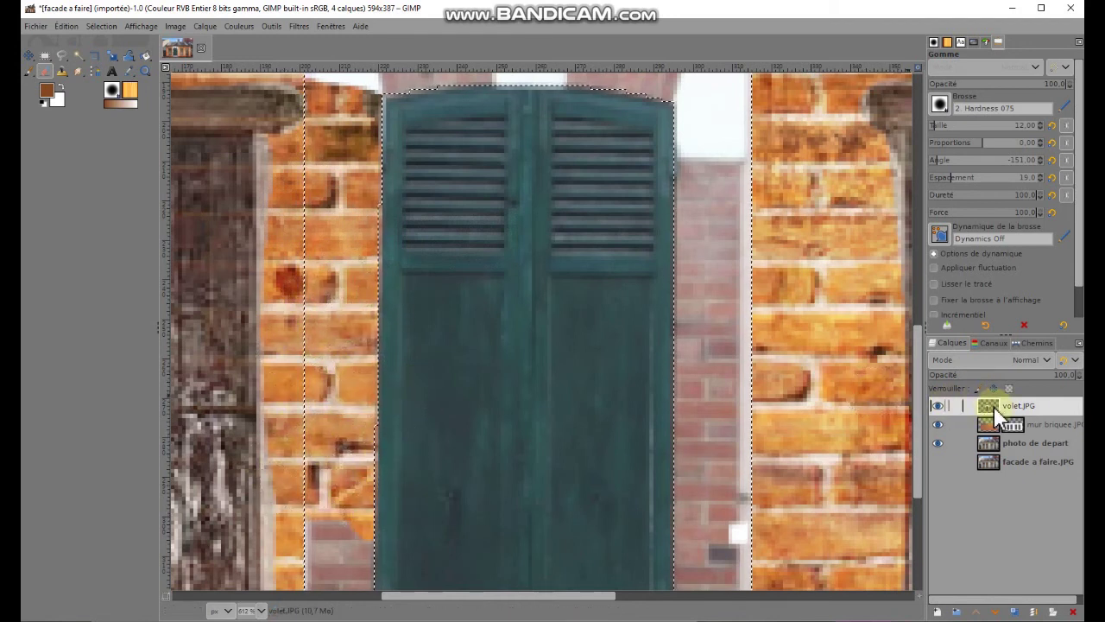
scroll(605, 363, "down", 5)
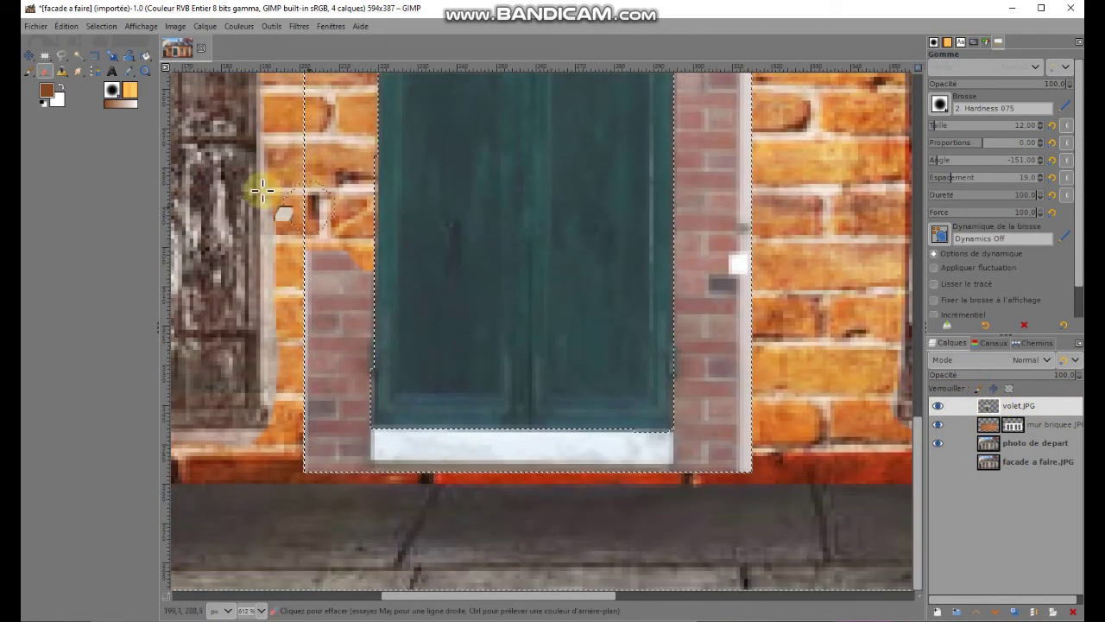
mouse_move(309, 266)
left_mouse_down()
mouse_move(403, 284)
mouse_move(374, 316)
mouse_move(296, 320)
mouse_move(321, 414)
mouse_move(366, 432)
mouse_move(281, 467)
mouse_move(444, 452)
mouse_move(624, 461)
mouse_move(418, 441)
mouse_move(791, 456)
mouse_move(726, 204)
mouse_move(716, 395)
mouse_move(682, 420)
mouse_move(676, 193)
mouse_move(697, 107)
mouse_move(740, 116)
mouse_move(779, 176)
mouse_move(778, 190)
left_mouse_up()
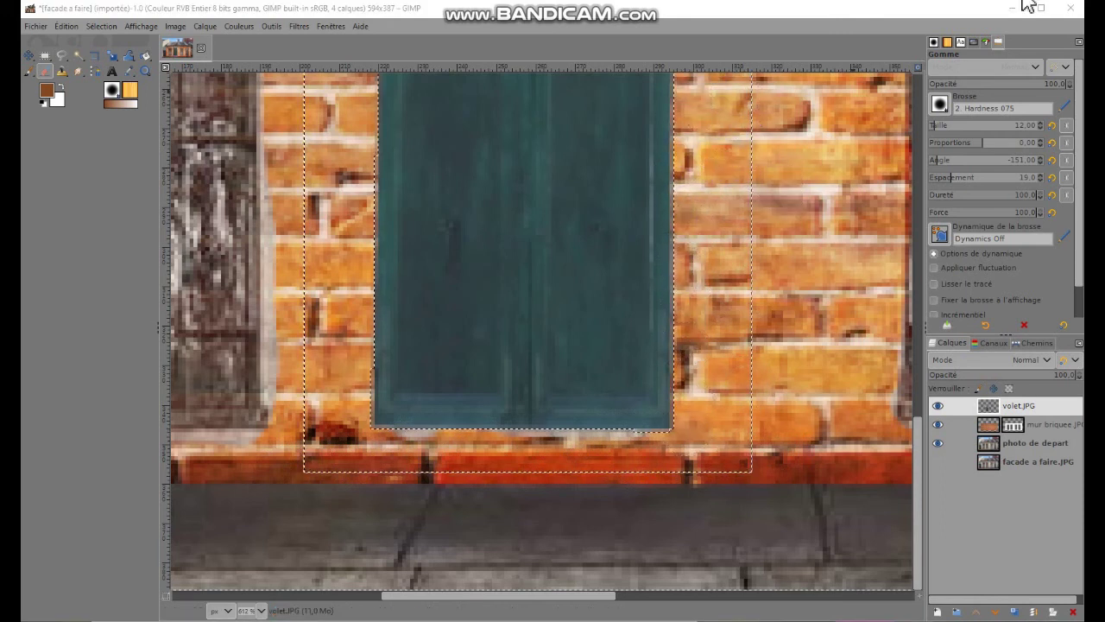
left_click(259, 611)
left_click(248, 549)
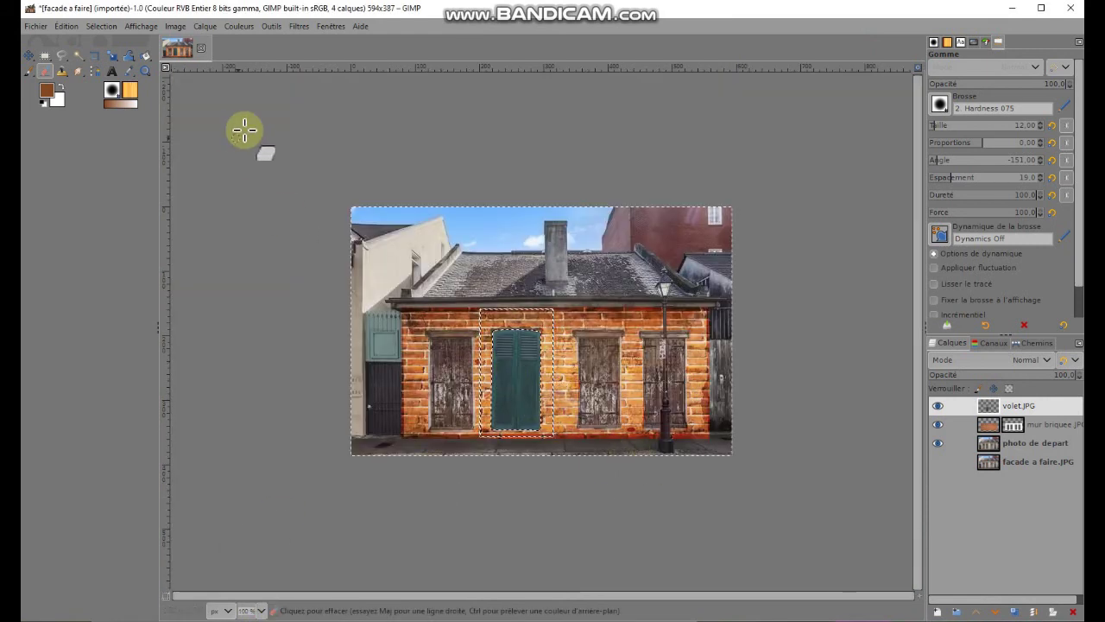
Move the green shutter onto the leftmost window, then select the volet.JPG layer
left_click(32, 57)
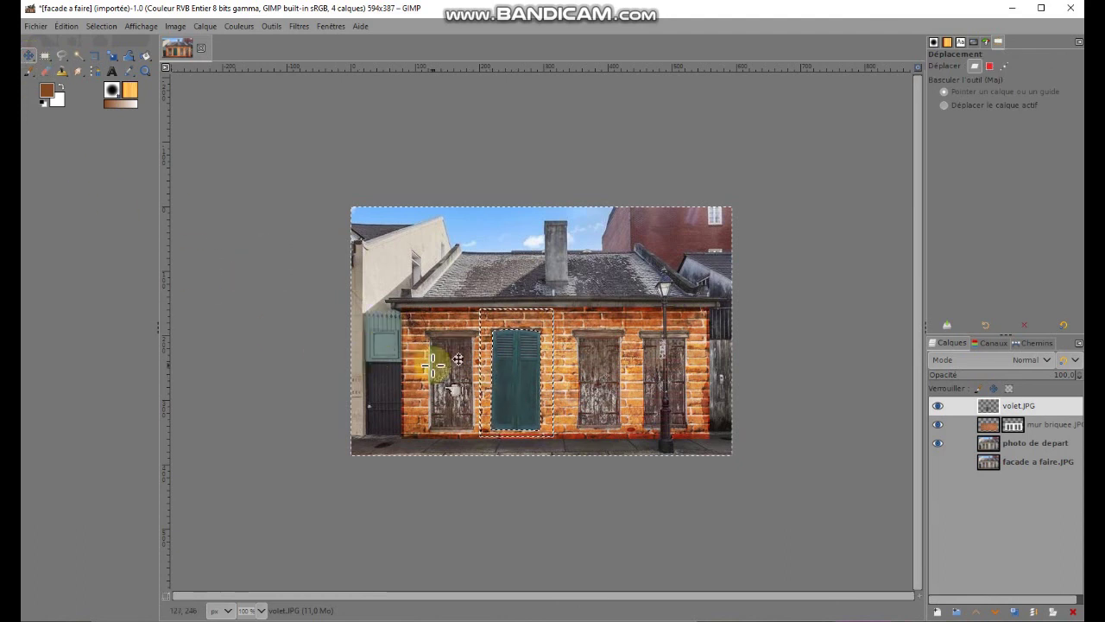
left_click_drag(536, 399, 472, 401)
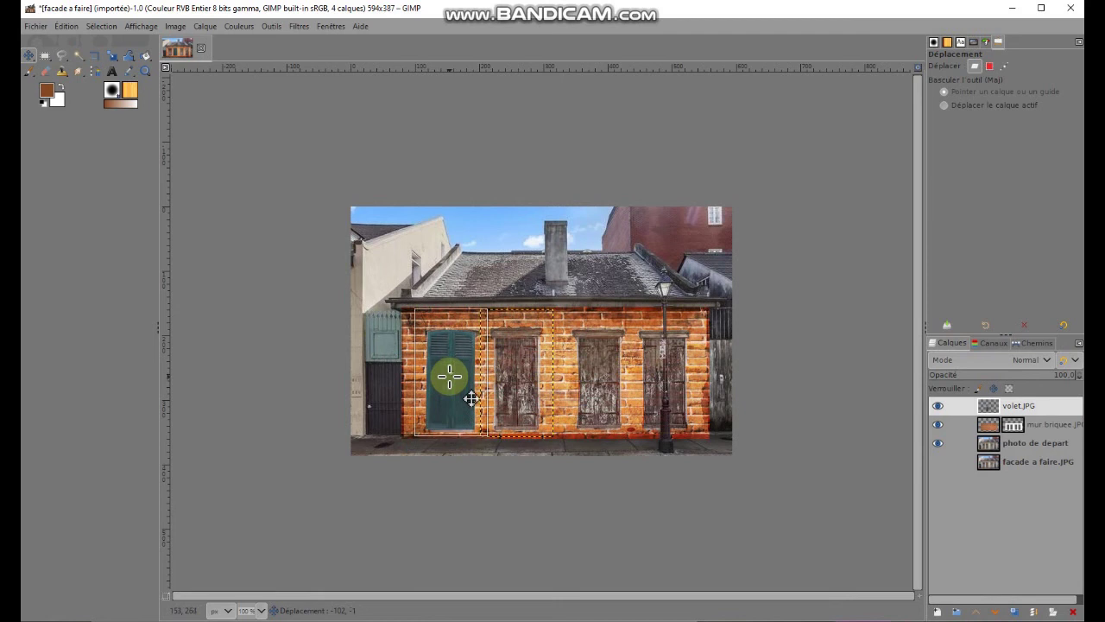
left_click_drag(471, 399, 466, 371)
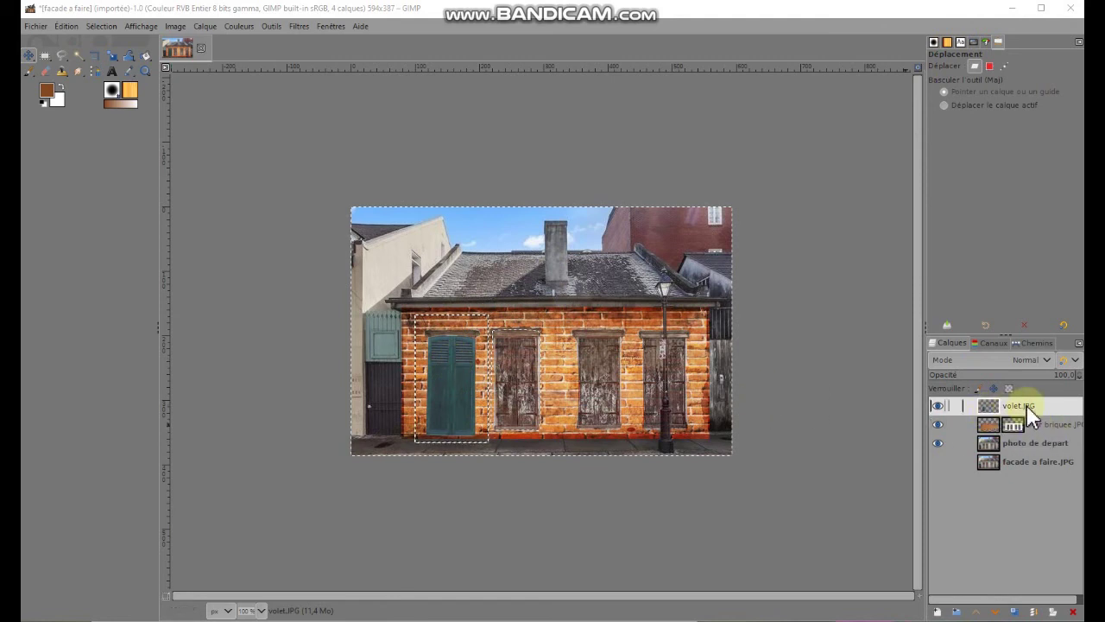
left_click(501, 363)
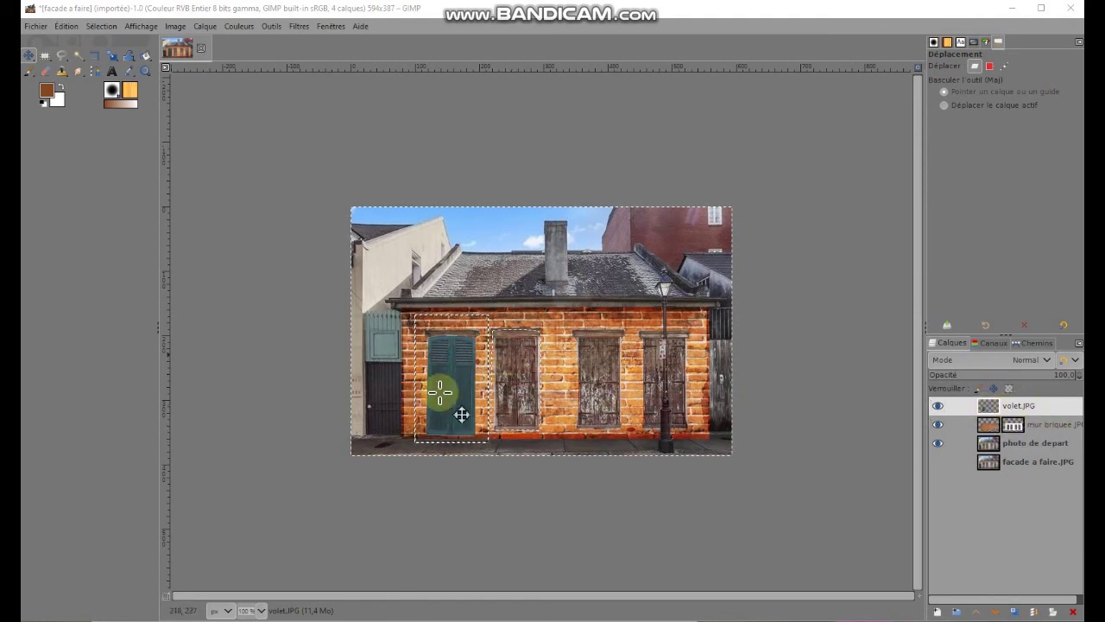
mouse_move(601, 368)
left_mouse_down()
mouse_move(684, 389)
mouse_move(1012, 413)
left_mouse_up()
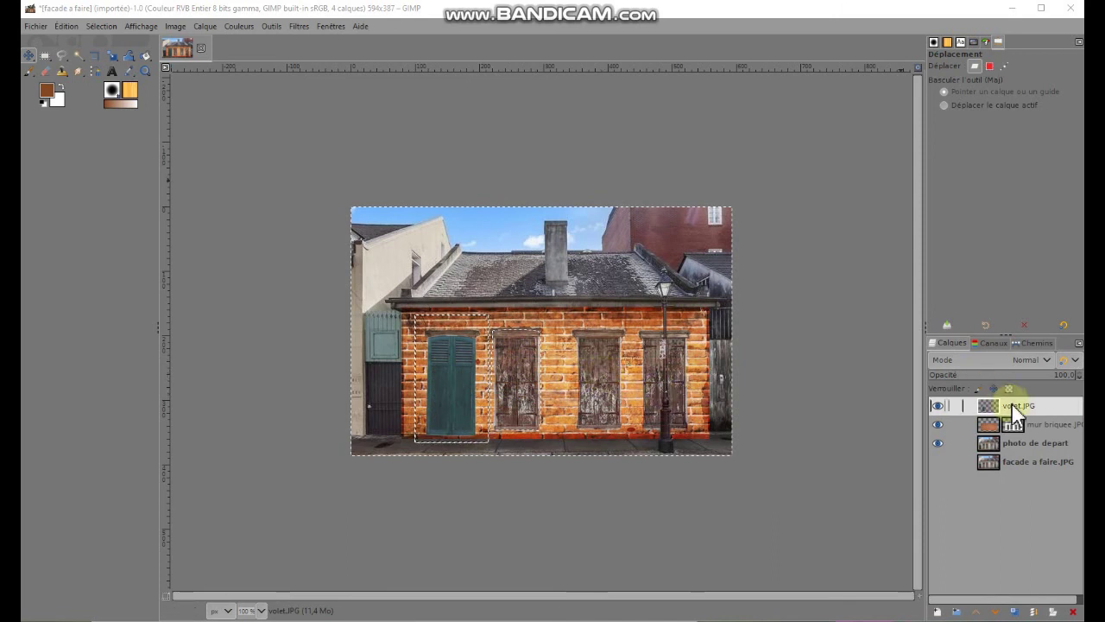
left_click(1015, 407)
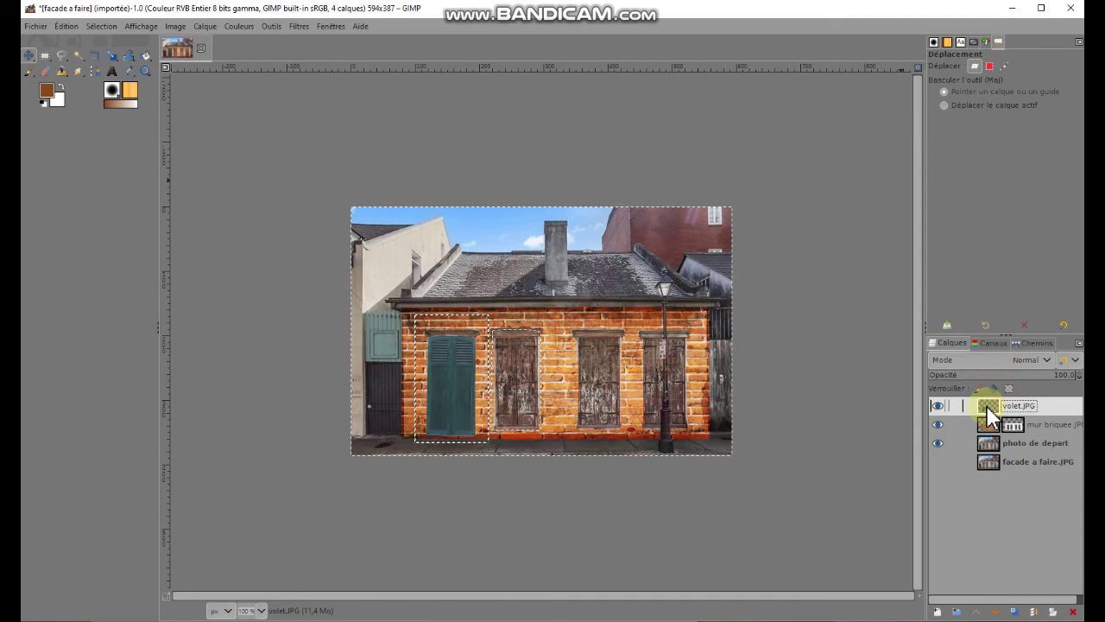
Duplicate the shutter layer and rename the copy 'volet2'
right_click(986, 406)
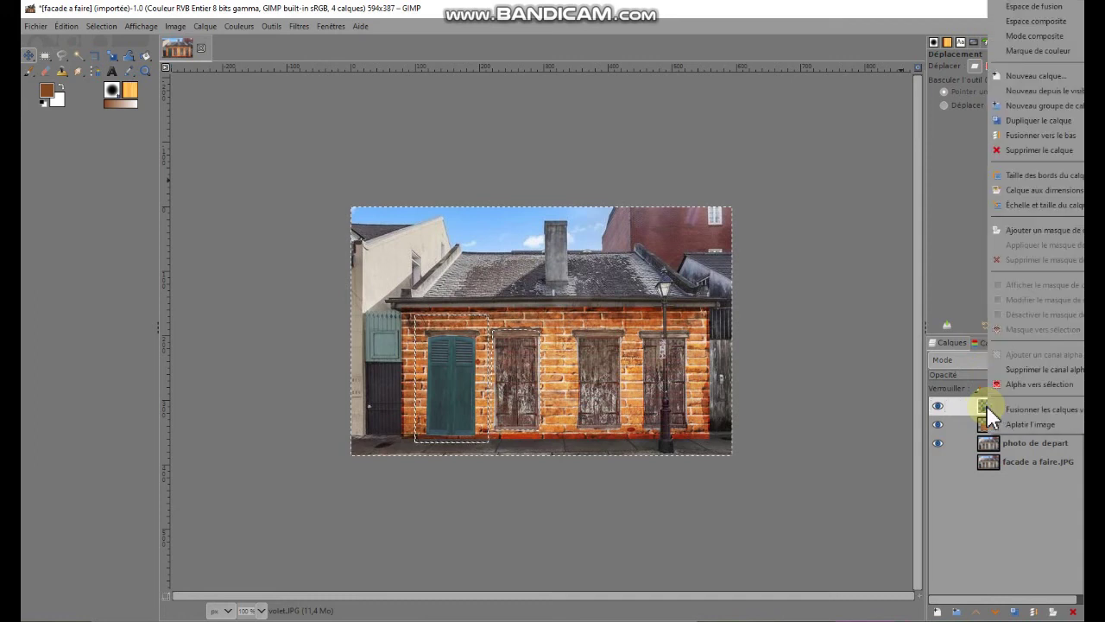
left_click(1042, 121)
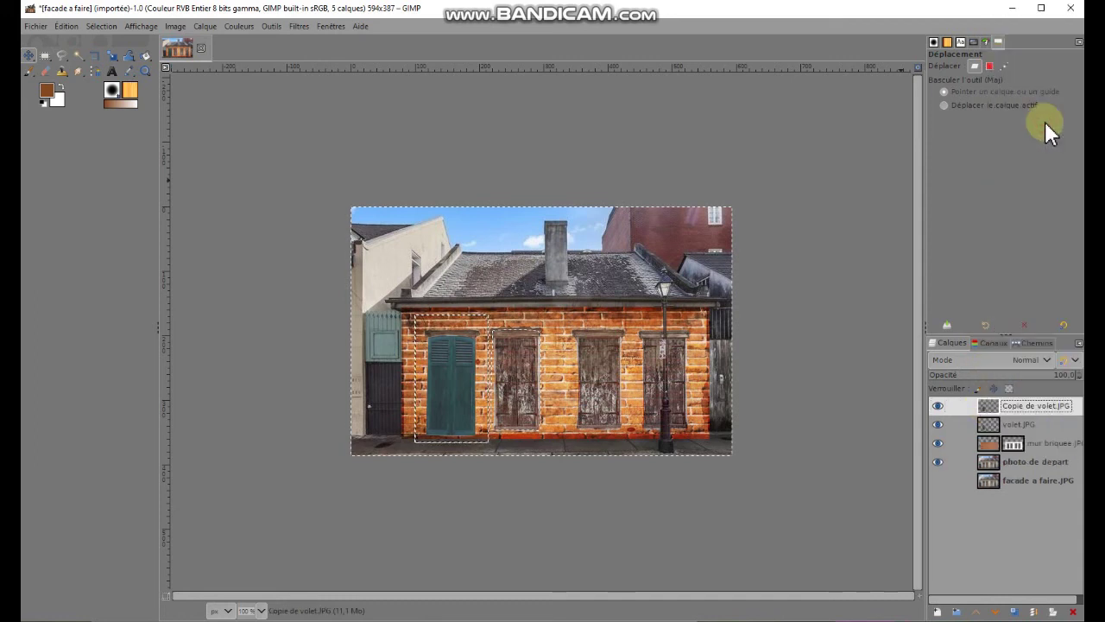
left_click_drag(1011, 439, 990, 427)
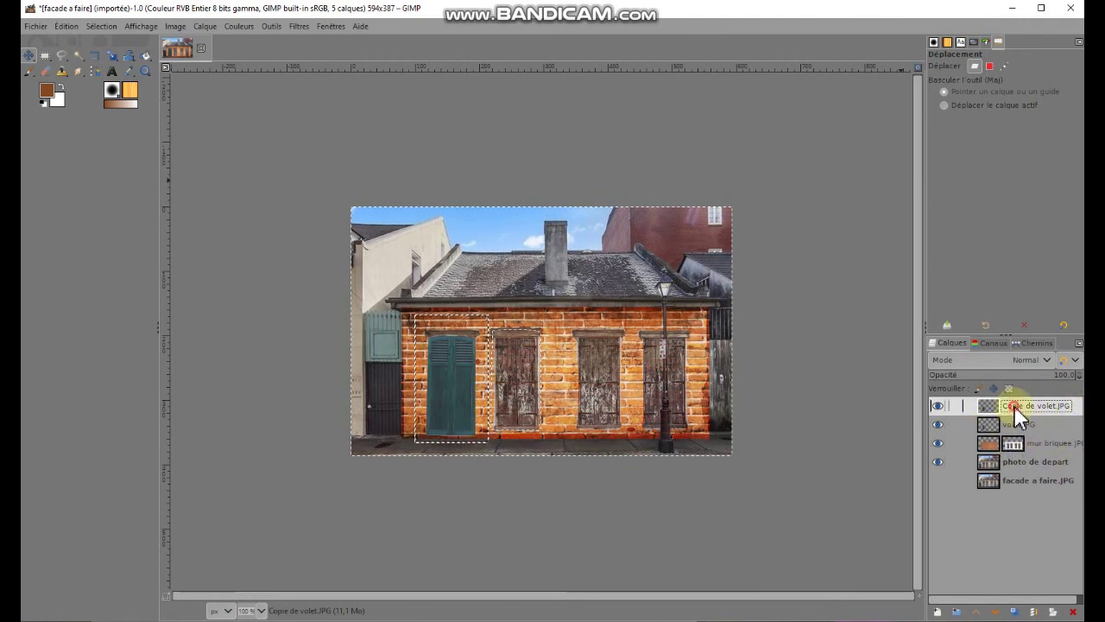
double_click(1015, 406)
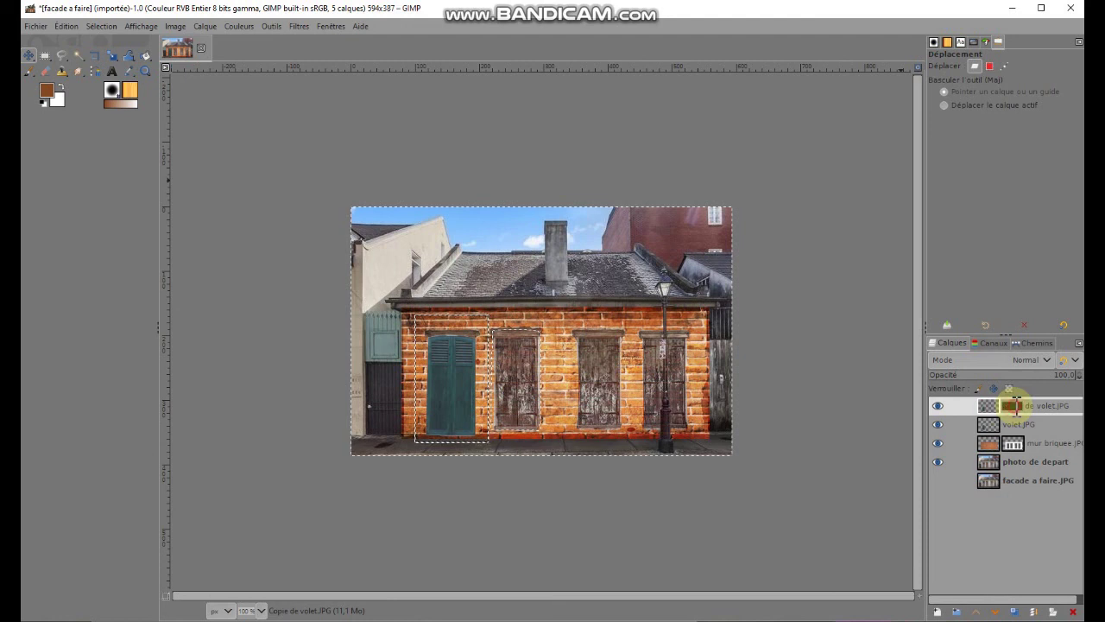
type("volet2")
key("Return")
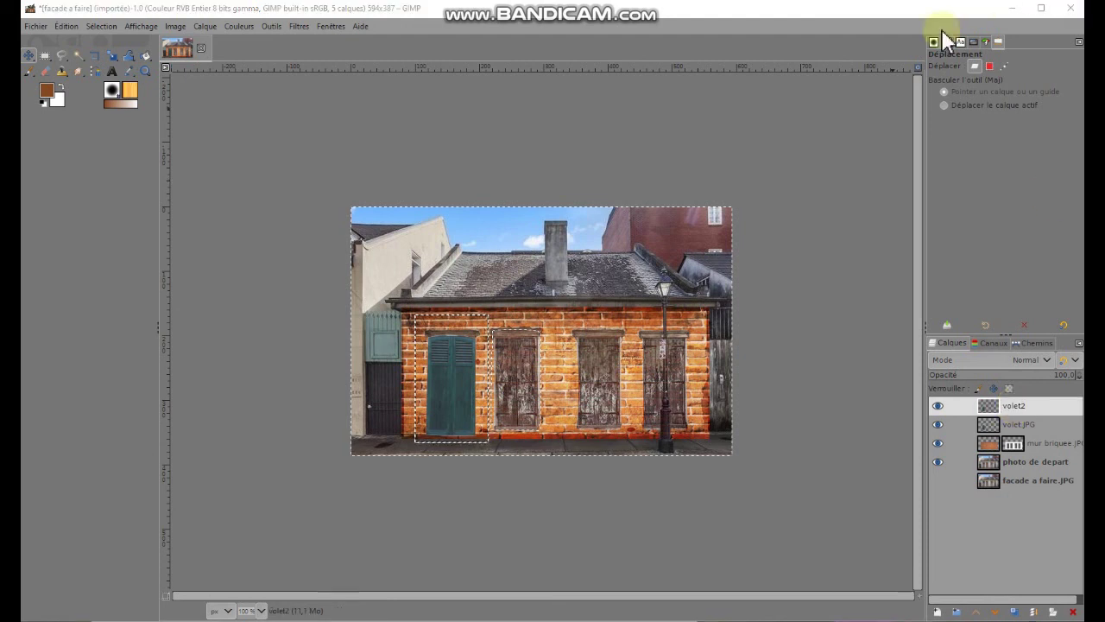
Position the volet2 shutter copy over the second window
left_click_drag(467, 402, 469, 401)
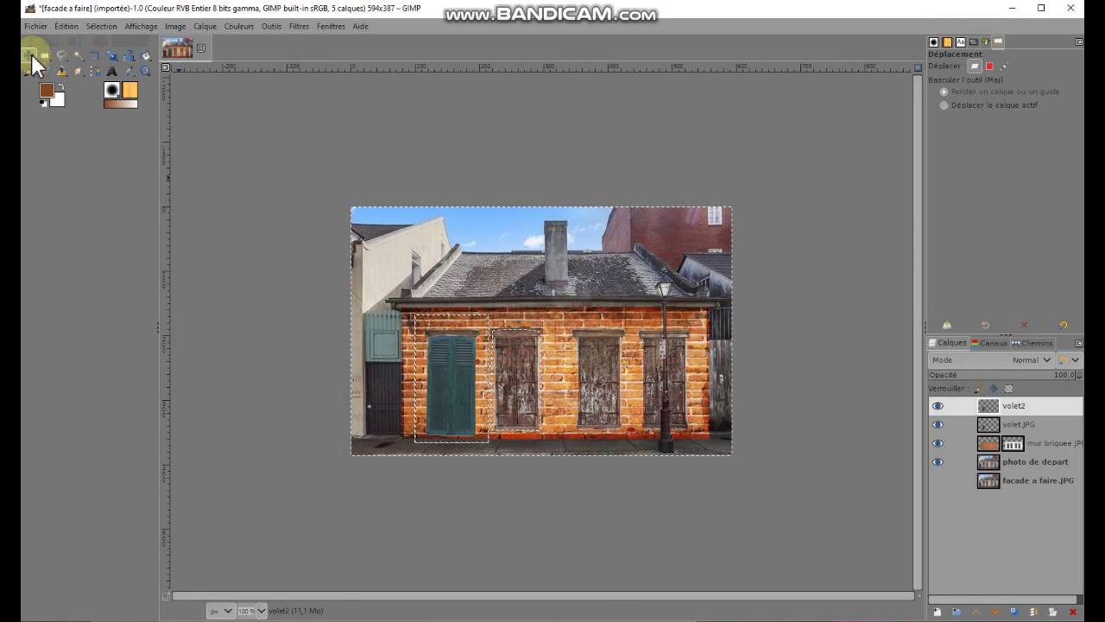
left_click(439, 397)
left_click_drag(523, 417, 526, 416)
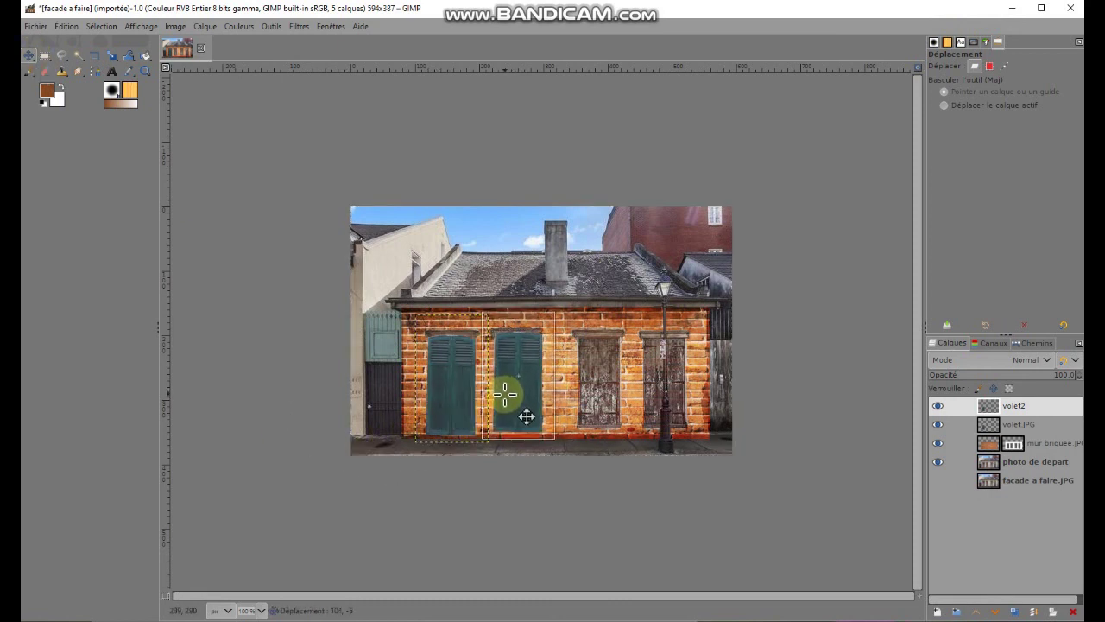
left_click_drag(526, 417, 523, 415)
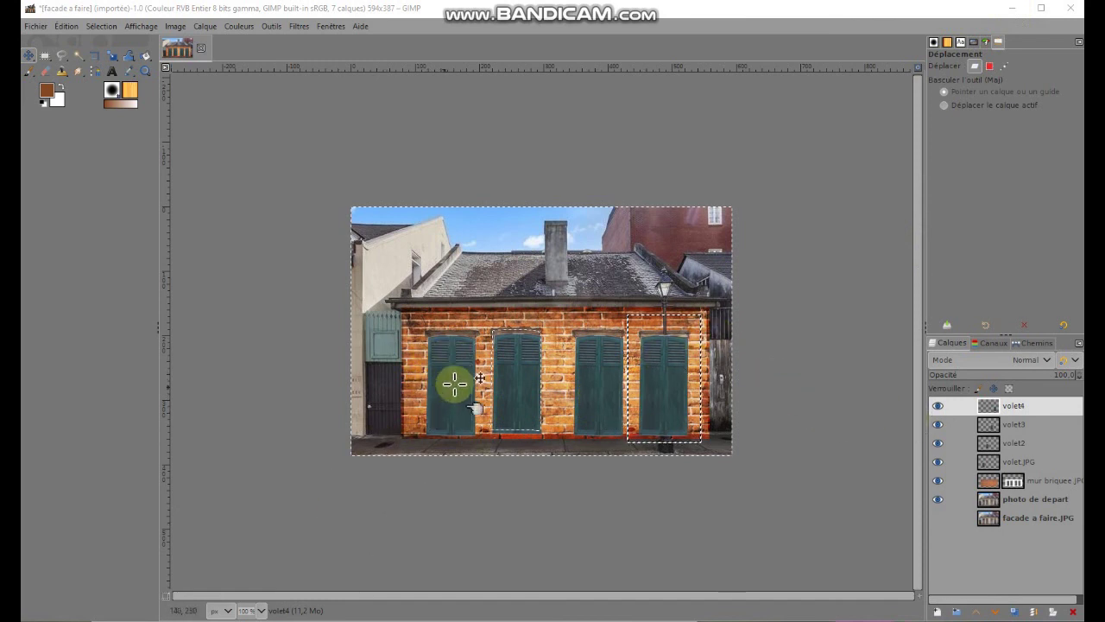
Nudge the original volet.JPG shutter into the leftmost window opening
left_click(1015, 467)
left_click(691, 452)
left_click(437, 392)
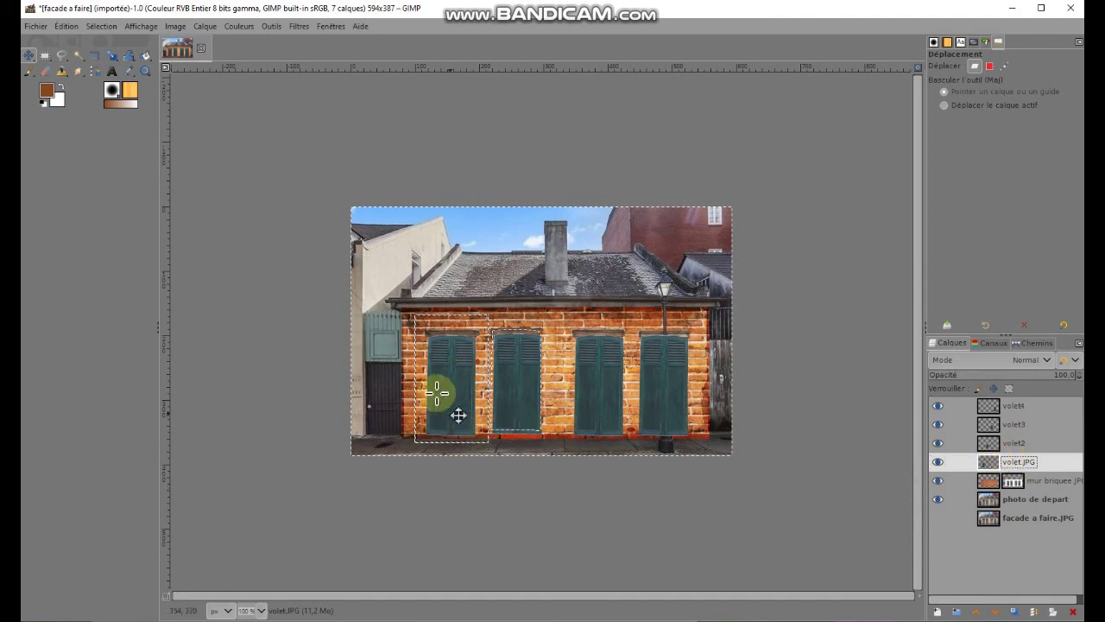
left_click(505, 429)
mouse_move(470, 401)
left_mouse_down()
mouse_move(451, 422)
mouse_move(486, 429)
left_mouse_up()
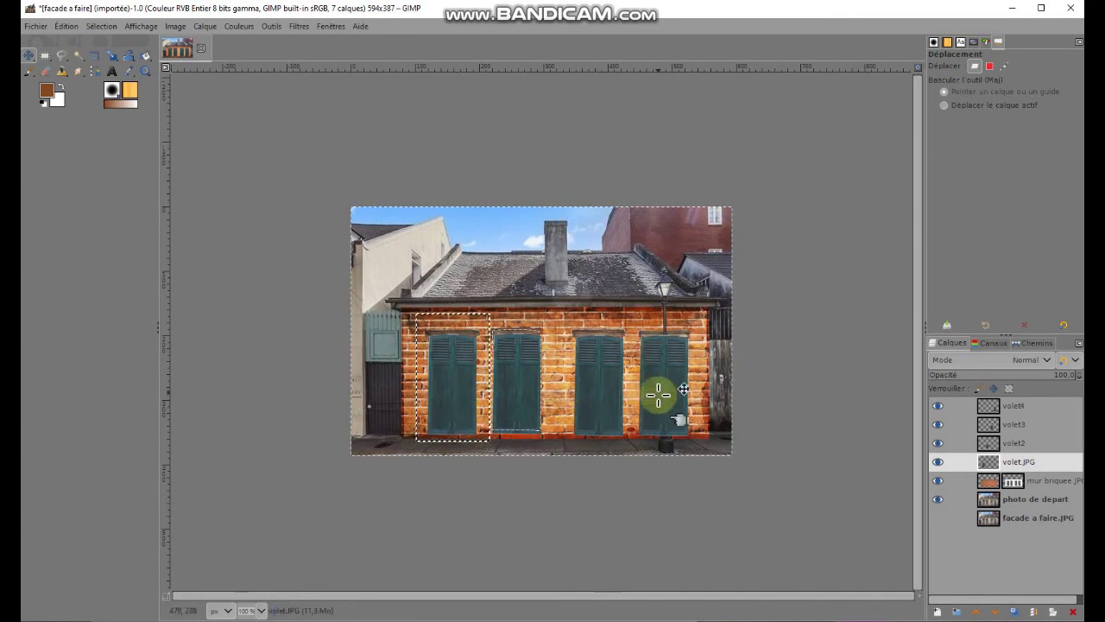
Fit the volet4 shutter squarely into the rightmost doorway
left_click(989, 408)
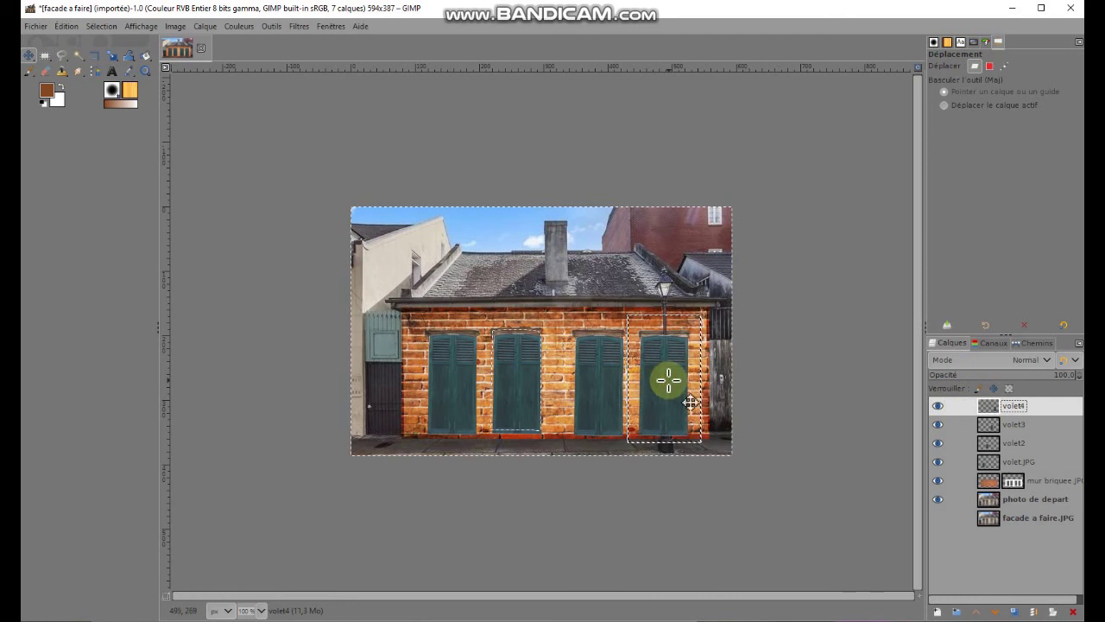
mouse_move(671, 398)
left_mouse_down()
mouse_move(640, 421)
mouse_move(670, 397)
left_mouse_up()
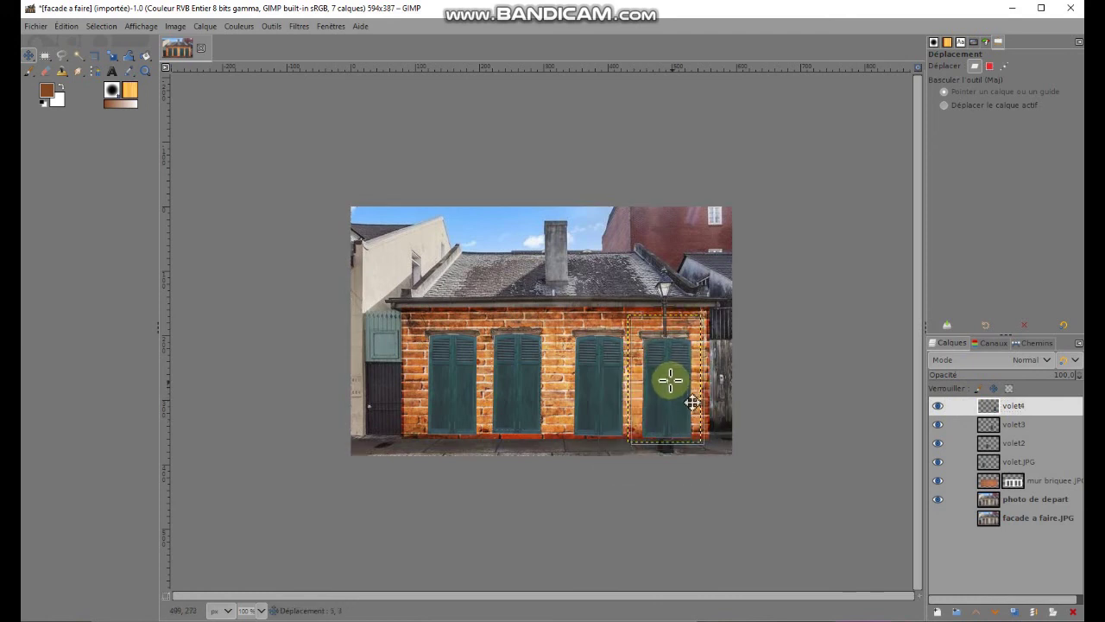
key("shift+s")
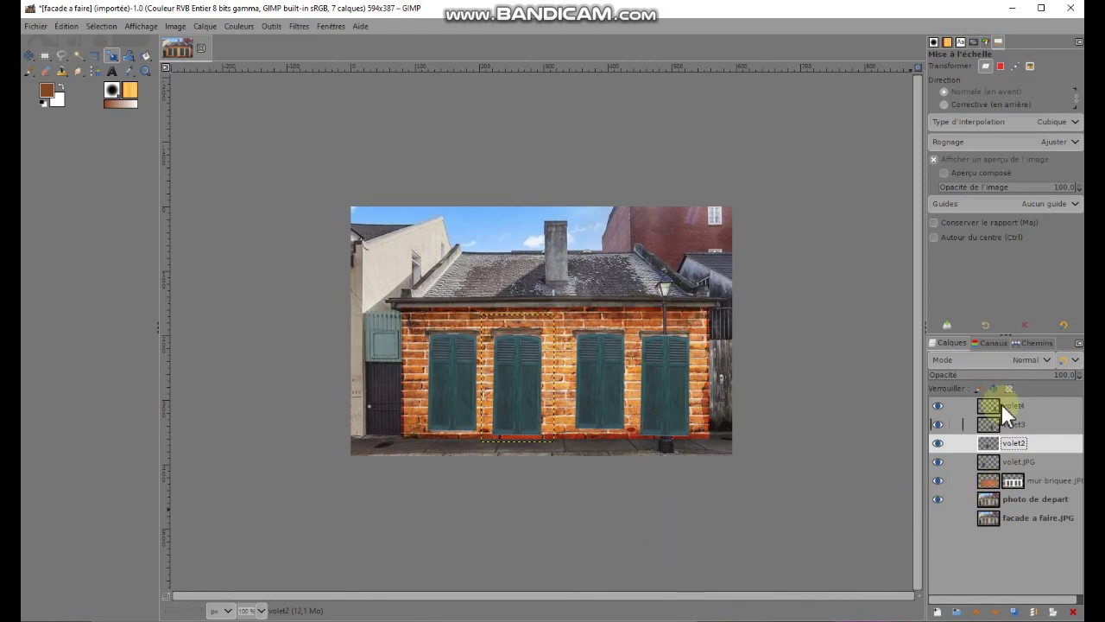
Select the volet4 shutter layer and drag over the street lamp post area
left_click(1008, 403)
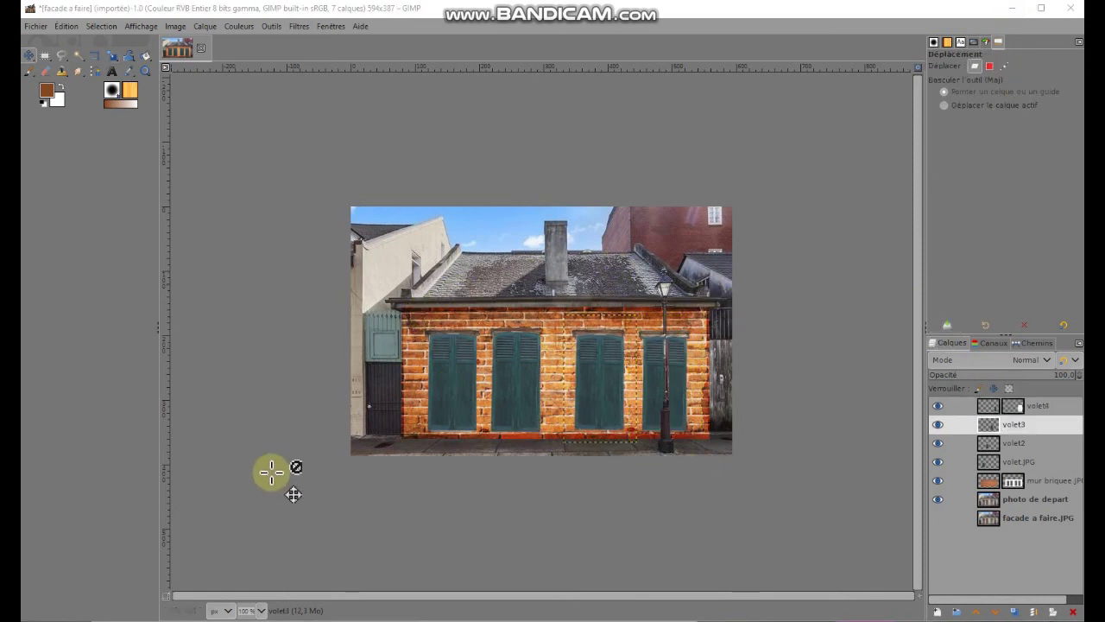
left_click_drag(604, 380, 598, 349)
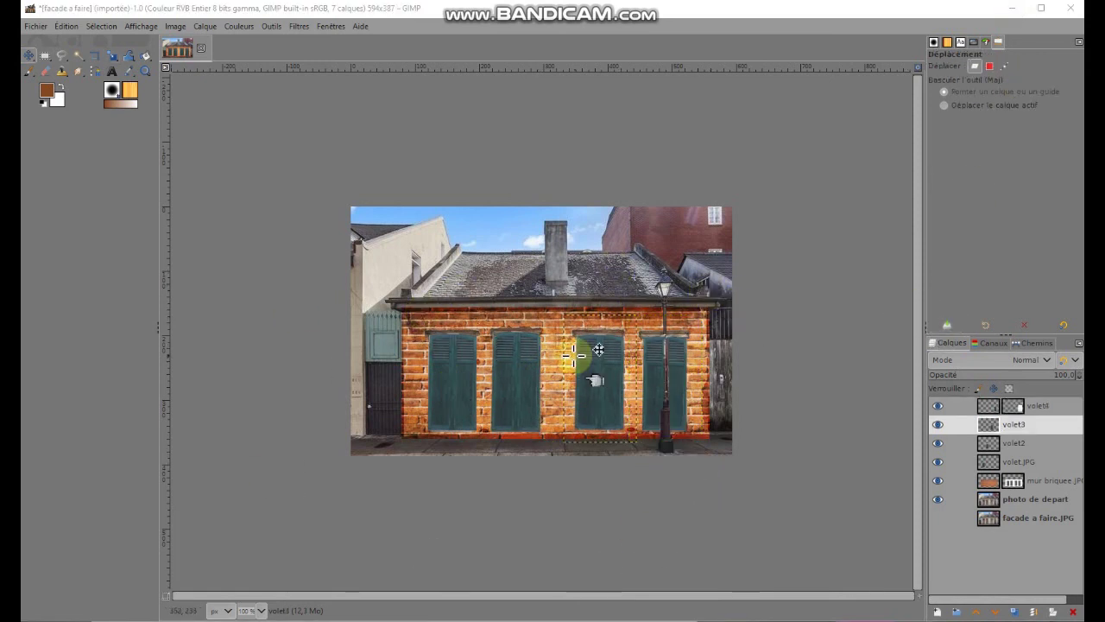